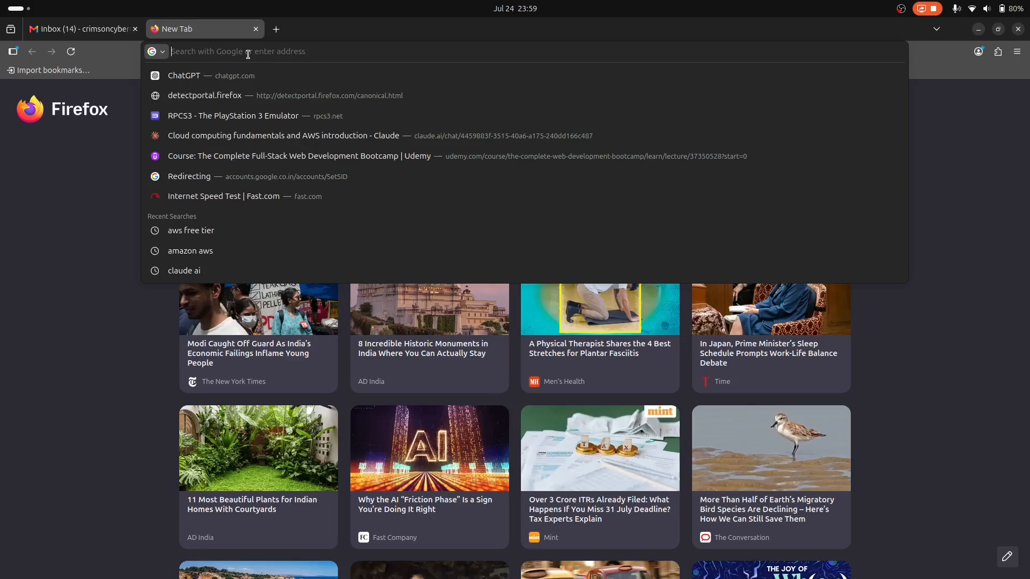
- Search the web for "amazon aws" and open the sponsored Amazon Web Services result
text(sw)
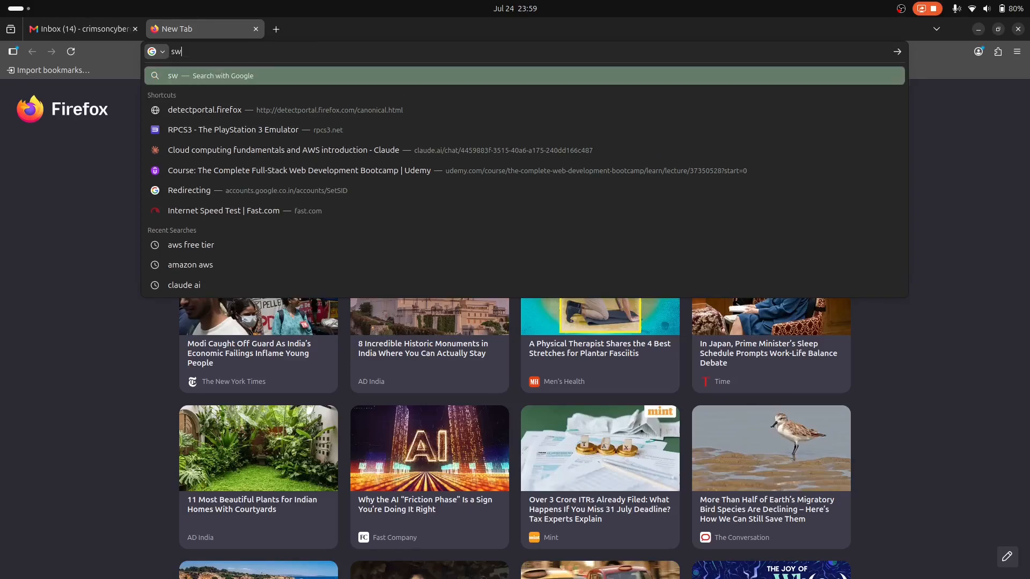
key(BackSpace)
key(BackSpace)
text(aws)
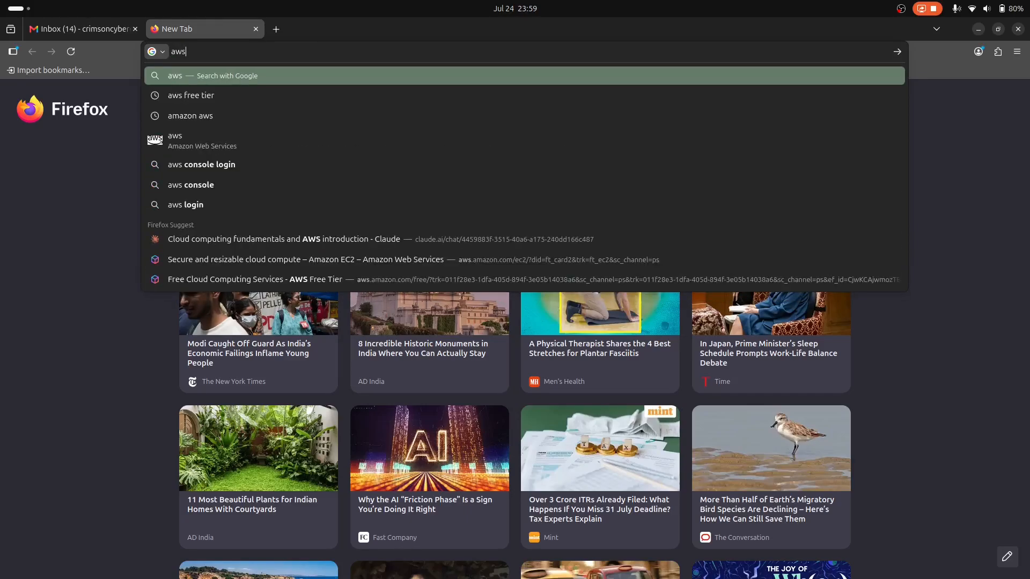
key(Down)
key(Down)
key(Return)
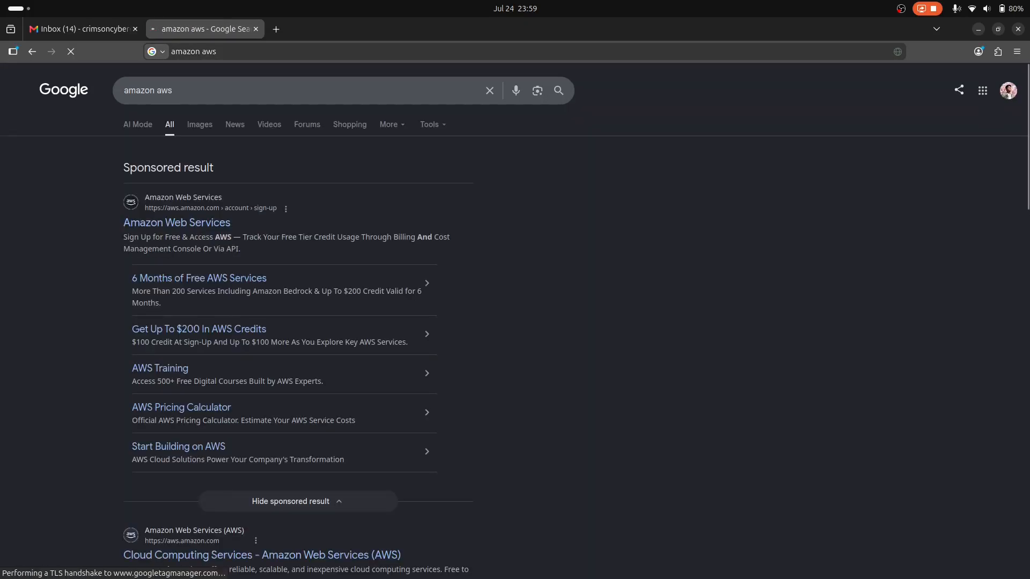
click(231, 223)
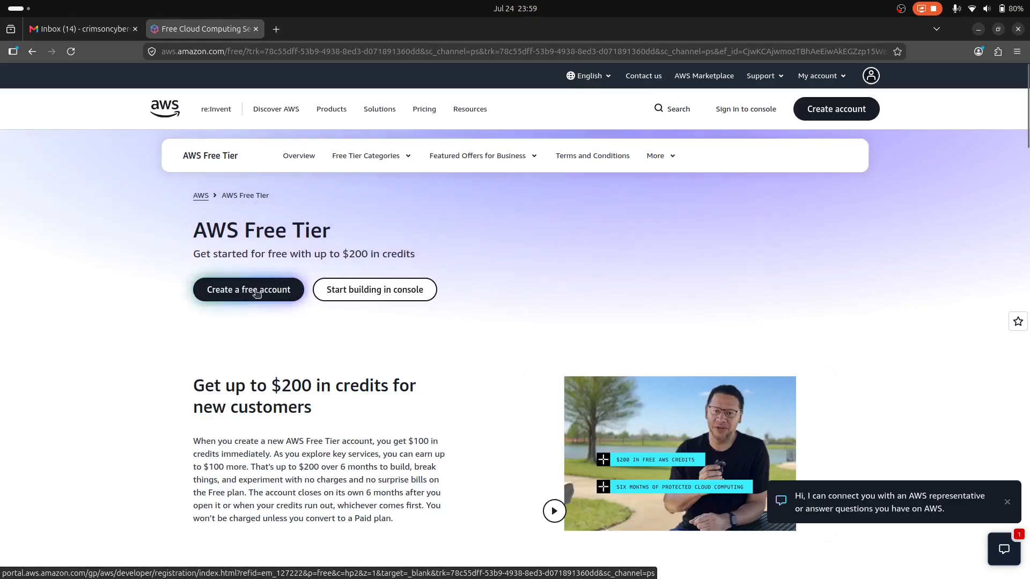
- Start creating a free AWS account and enter the root user's email address in the sign-up form
click(279, 292)
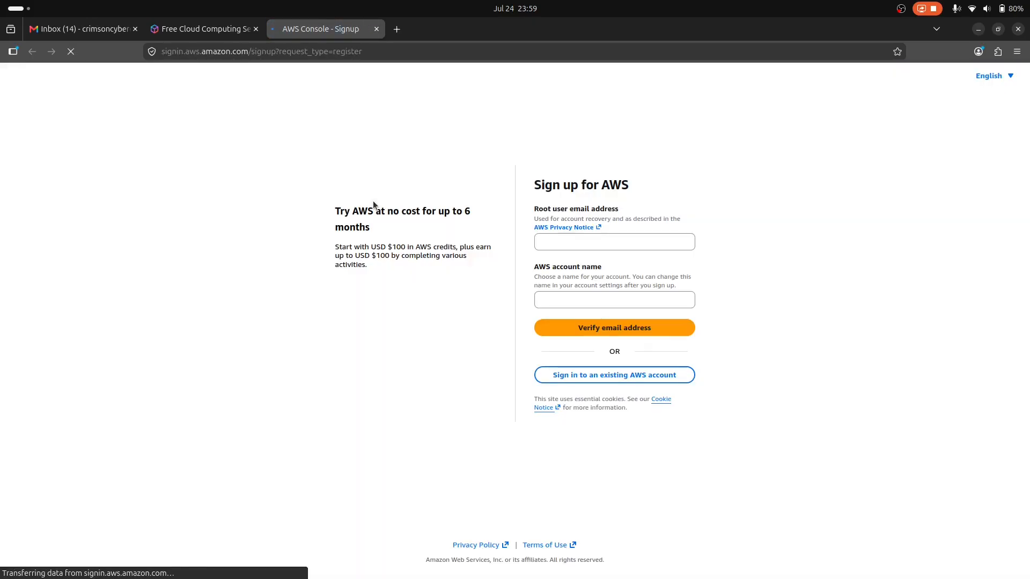
click(596, 243)
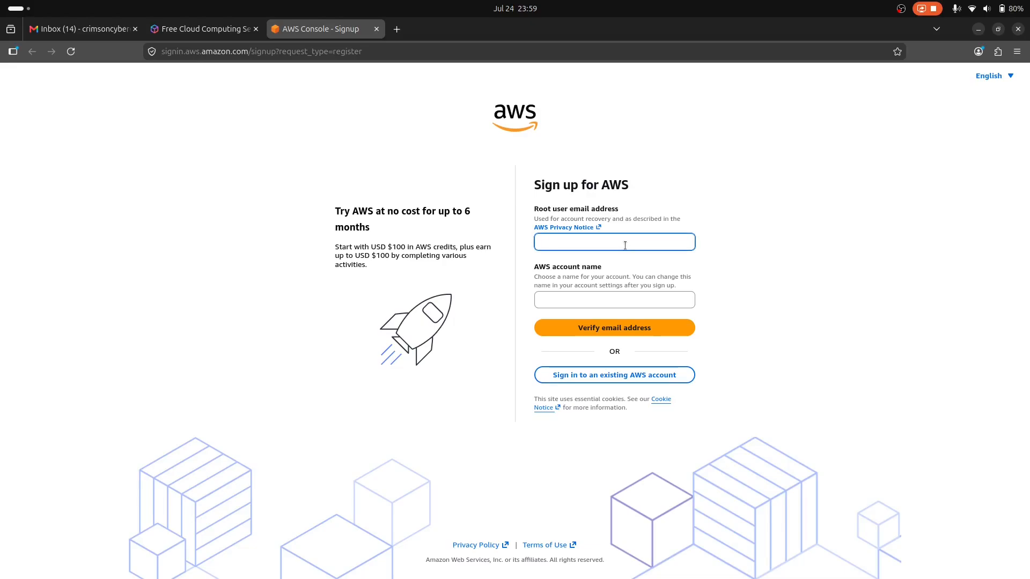
click(621, 298)
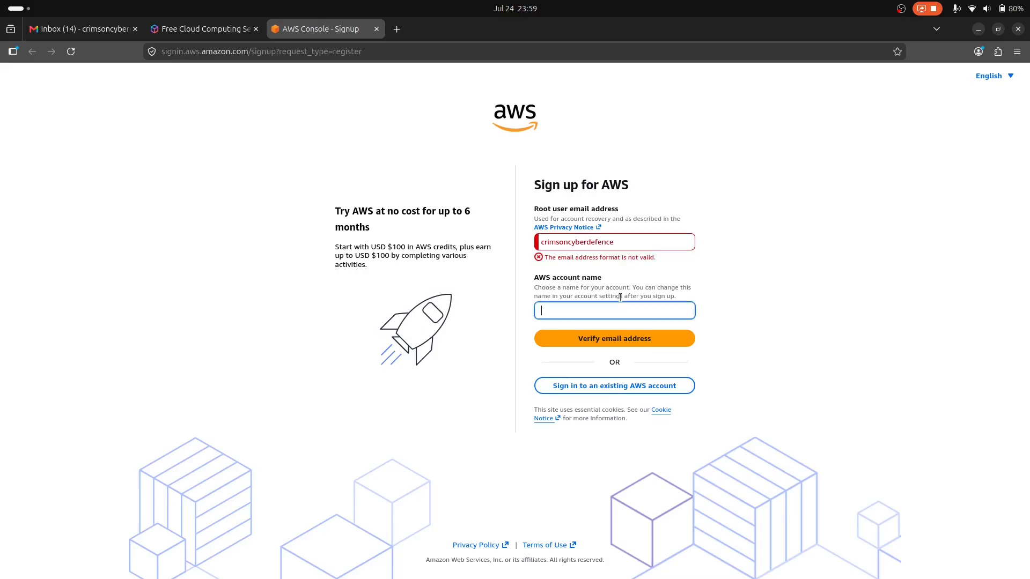
click(625, 239)
text(@)
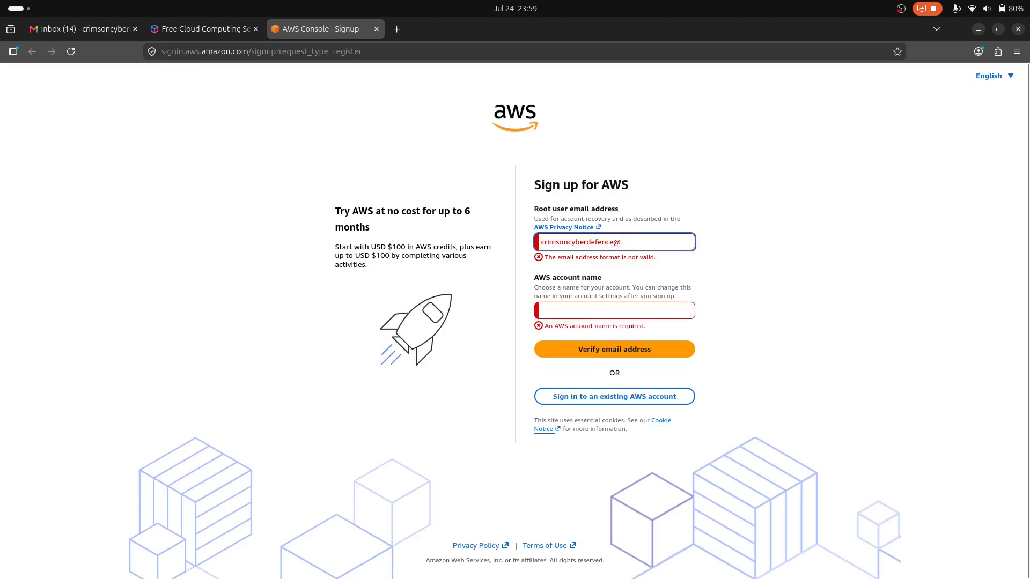
text(gma)
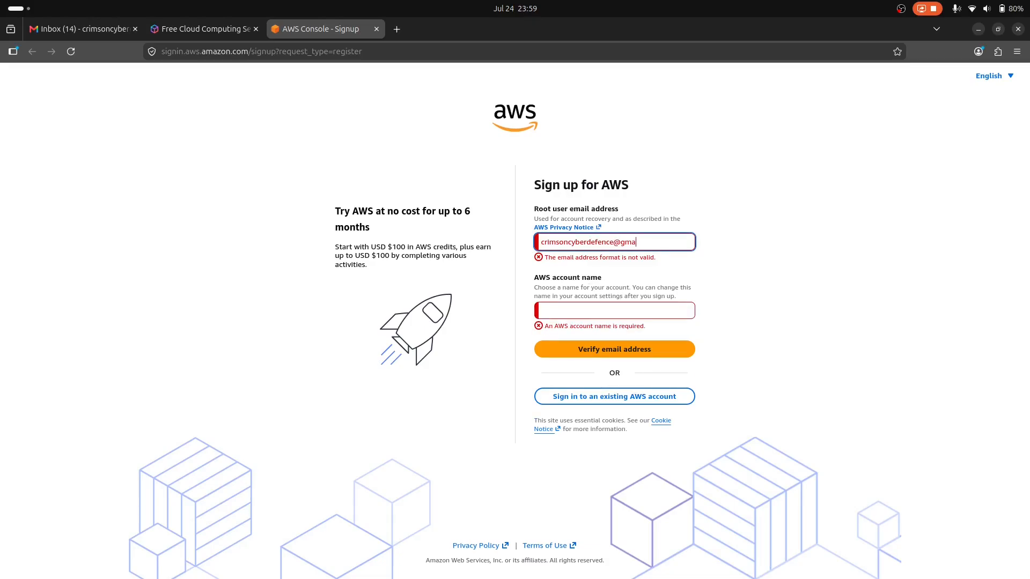
text(il.com)
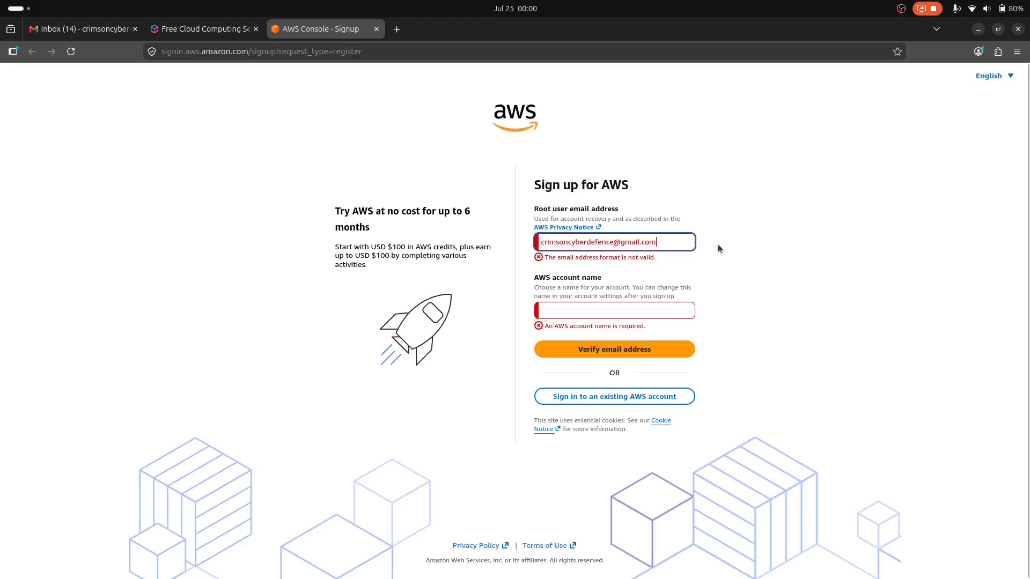
- Fill in the AWS account name and request verification of the email address
click(652, 304)
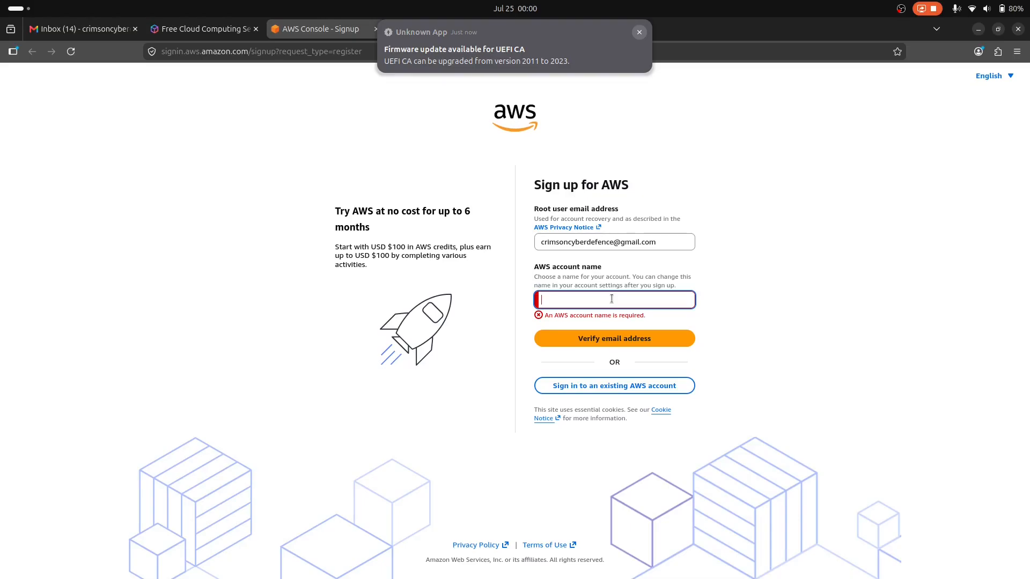
text(Crims)
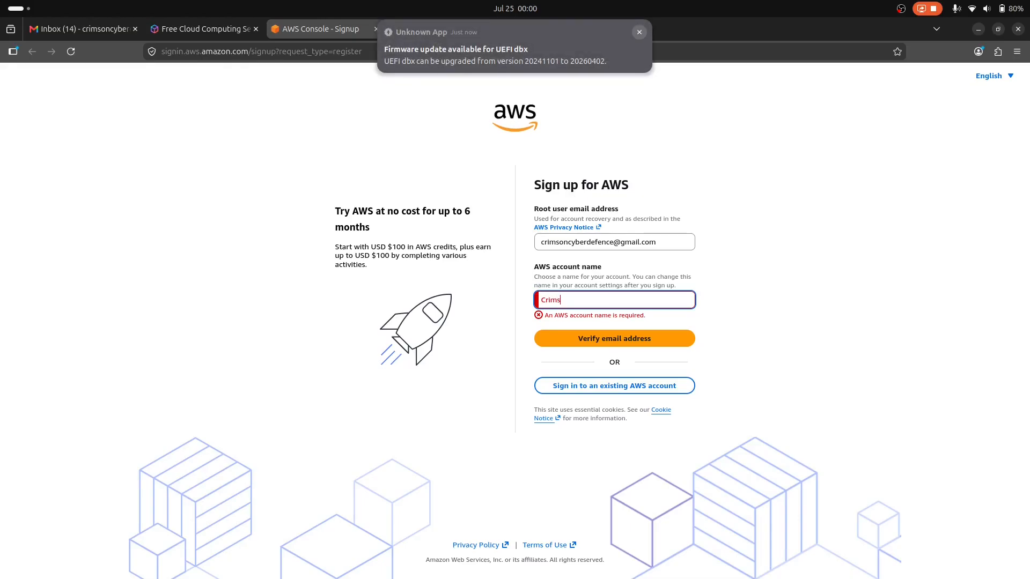
text(onCyberdefe)
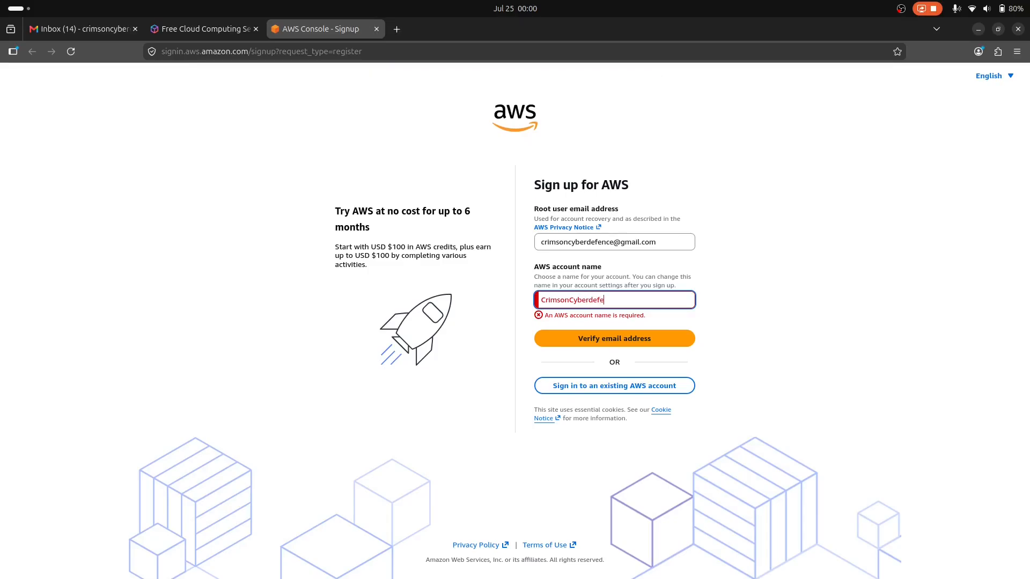
text(nce)
click(648, 338)
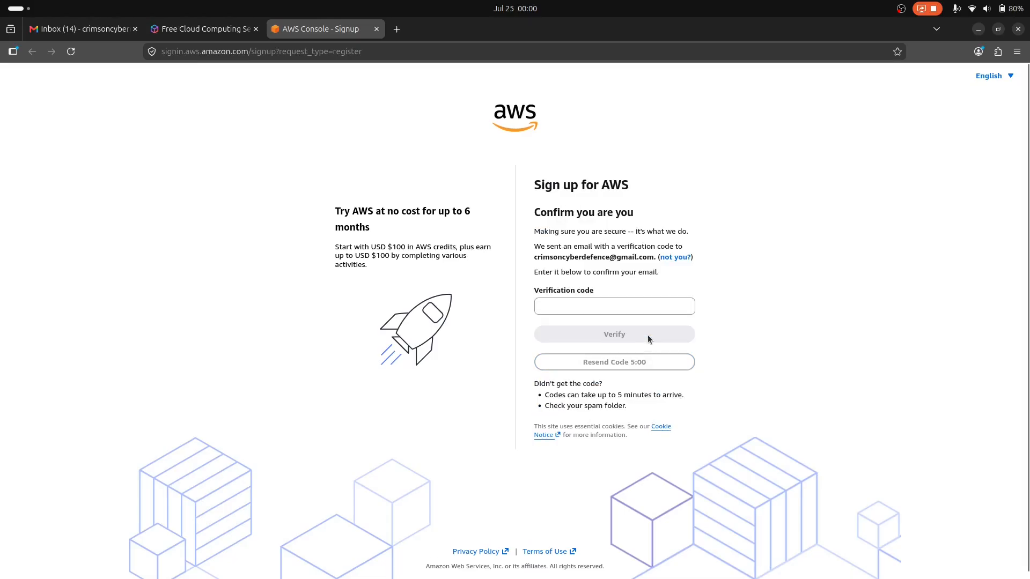
- Switch to Gmail, open the AWS "Verify your email address" message and copy its verification code
click(80, 27)
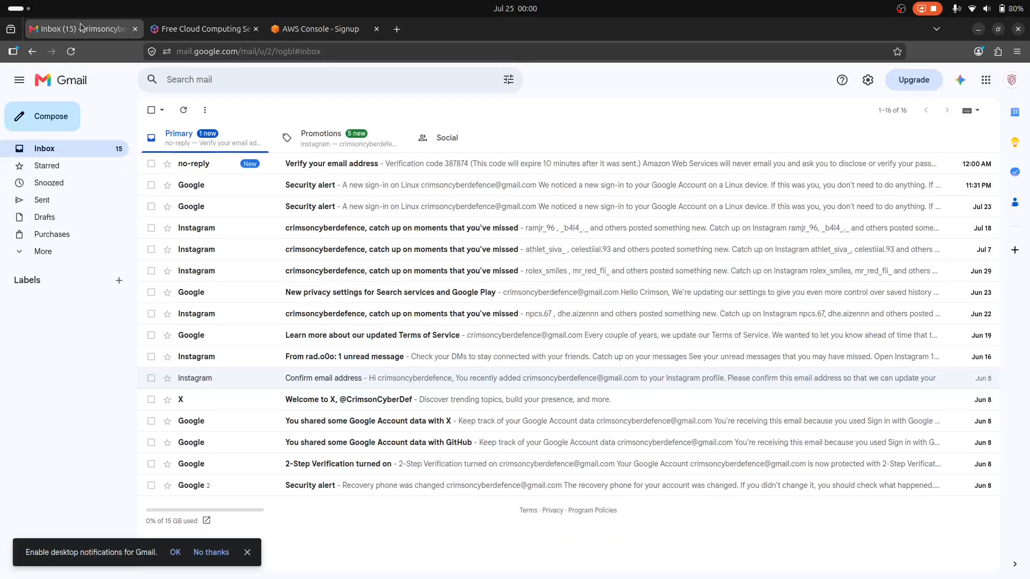
click(297, 161)
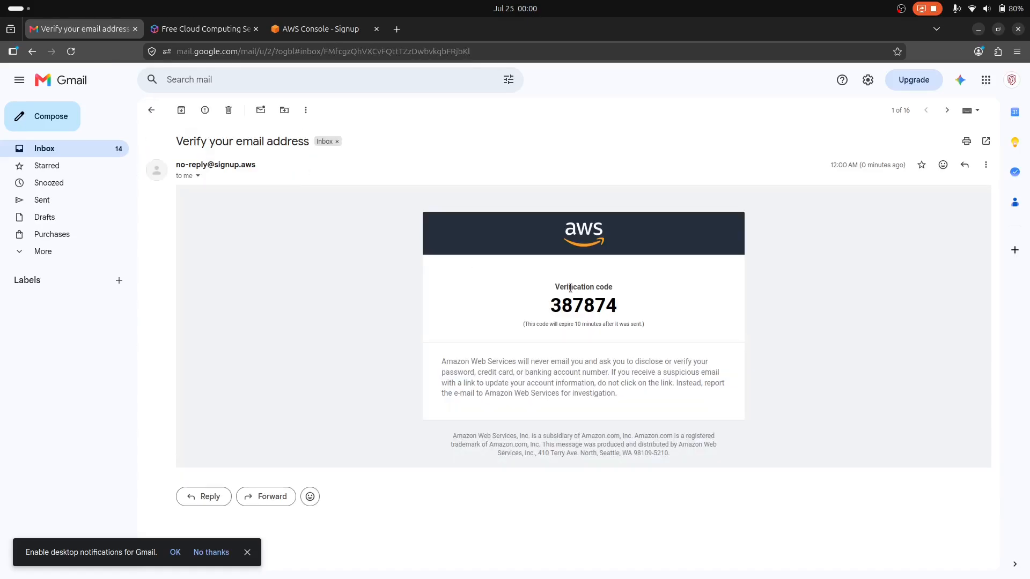
double_click(576, 305)
key(ctrl+c)
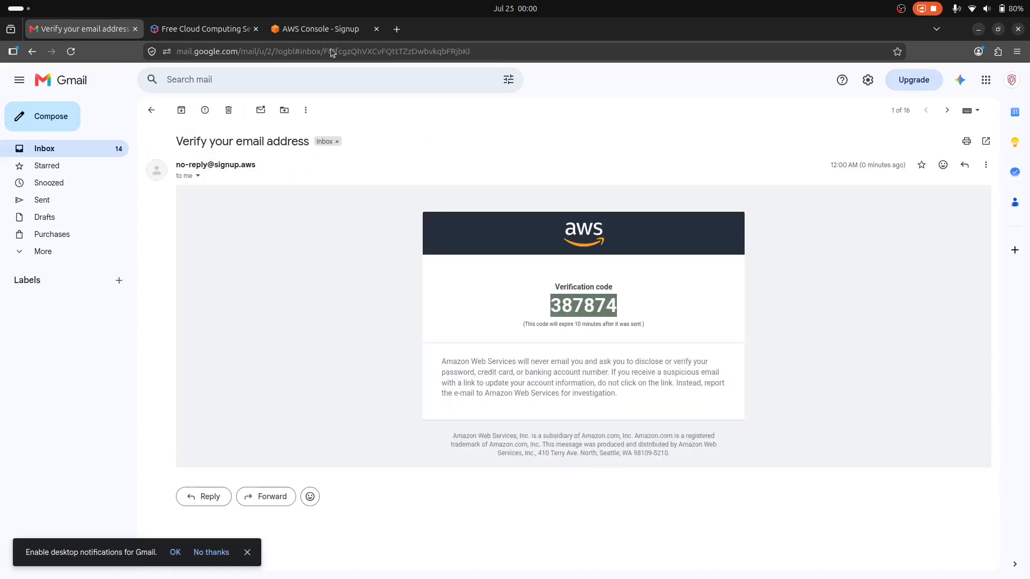
- Return to the AWS sign-up page, paste the emailed verification code and submit it for verification
click(297, 31)
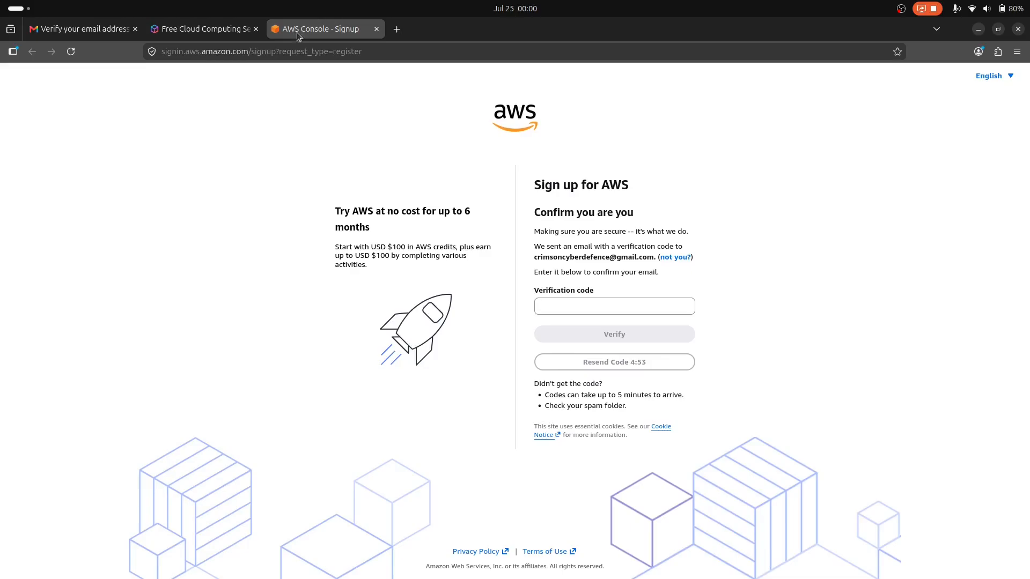
click(590, 305)
key(ctrl+v)
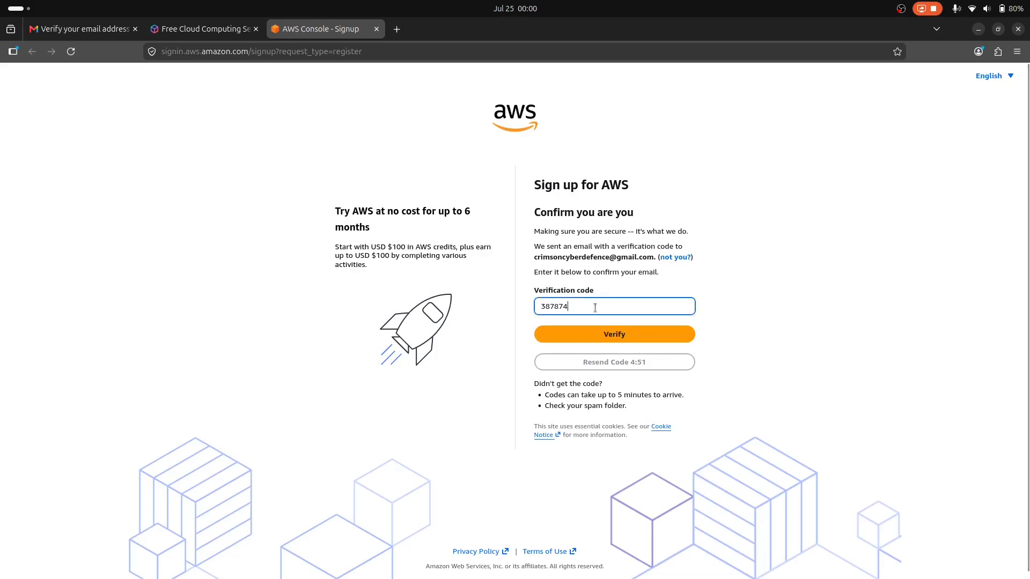
click(625, 335)
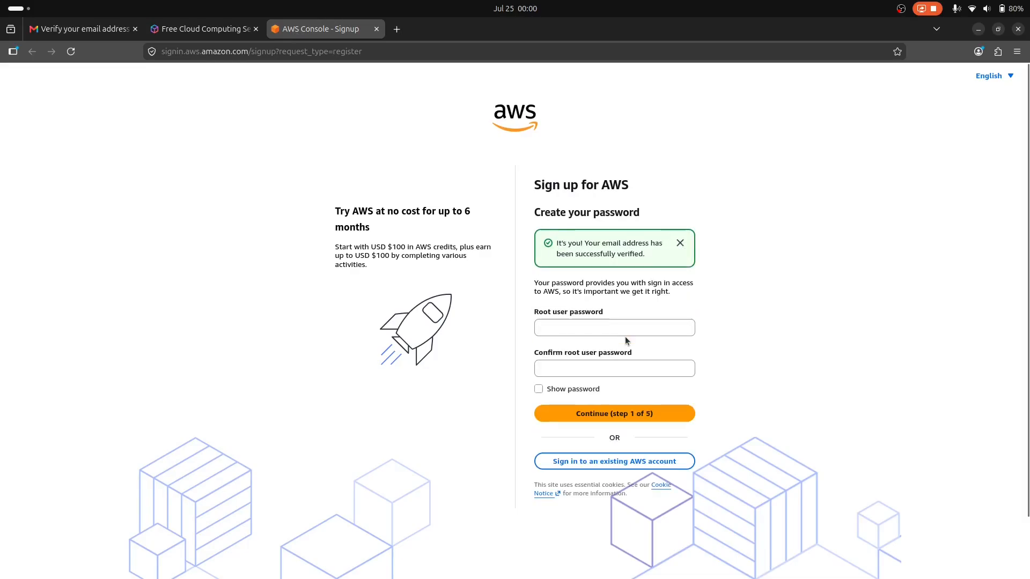
- Enter the root user password and complete step 1 of 5 of the AWS sign-up
click(584, 325)
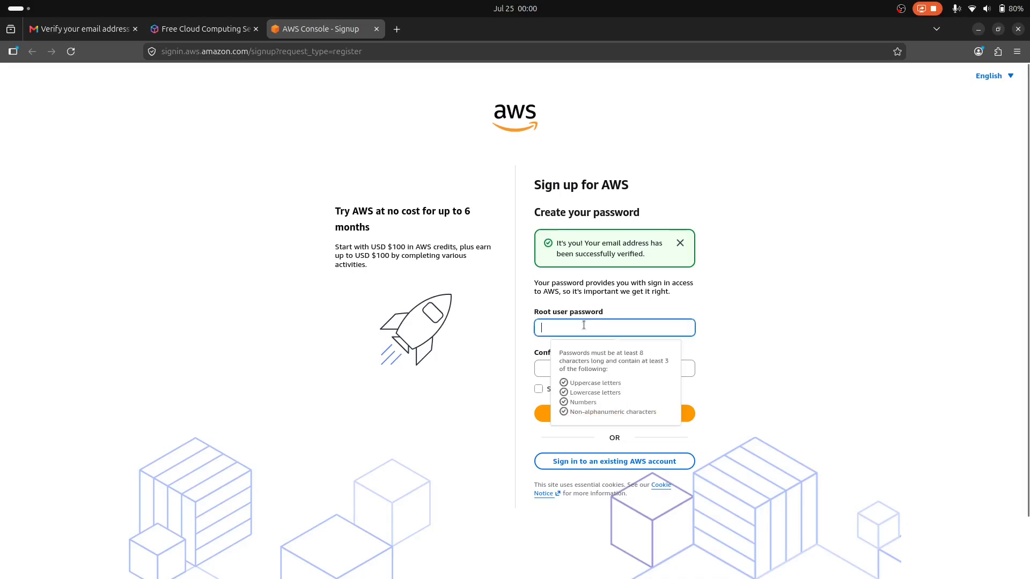
text(A)
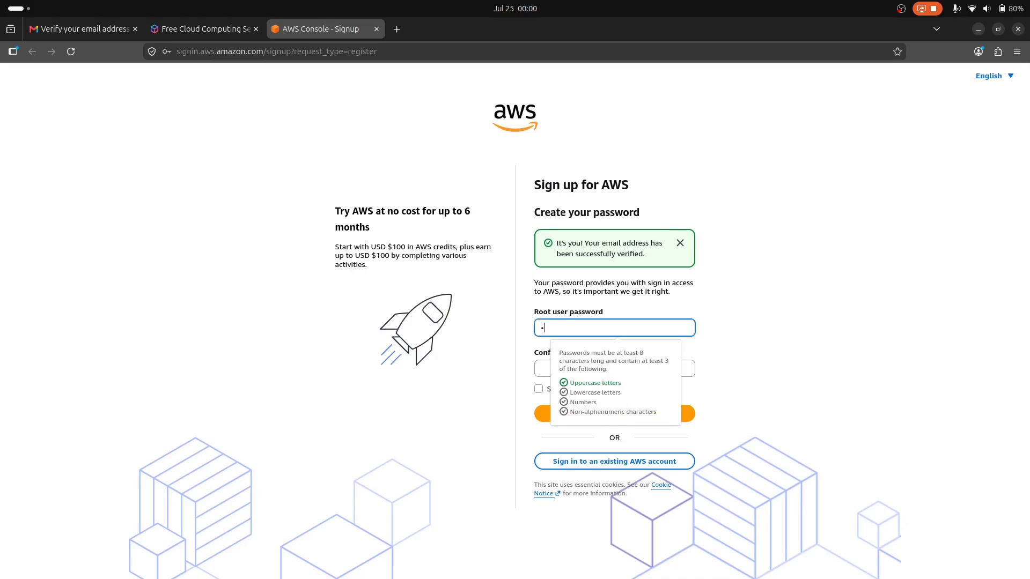
text(••••••)
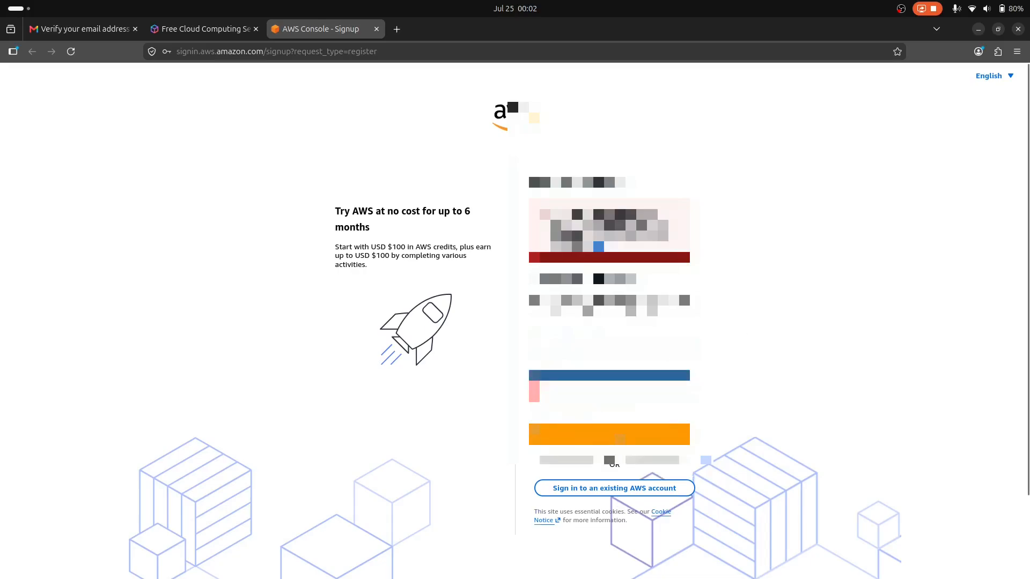
text(••)
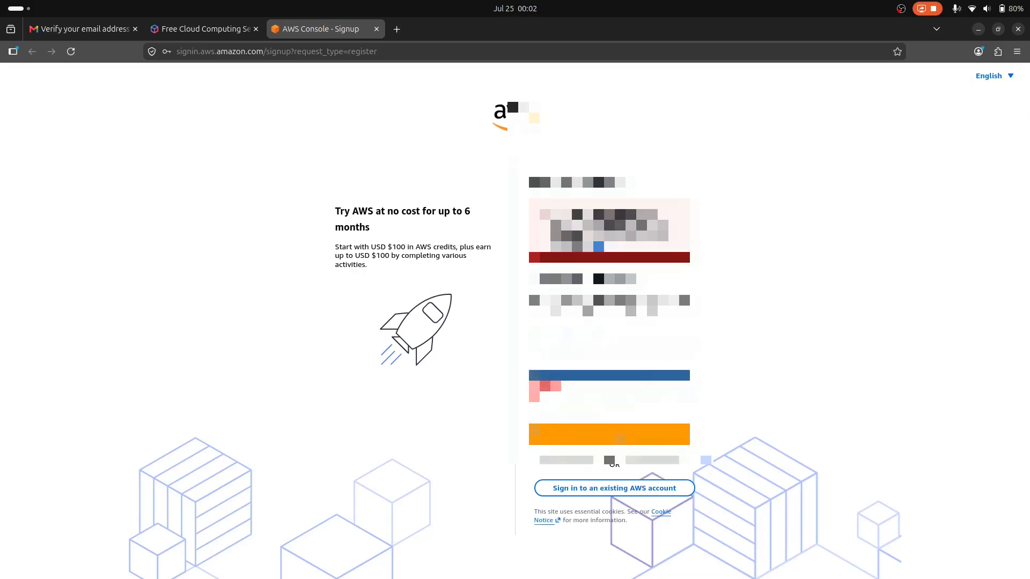
text(••)
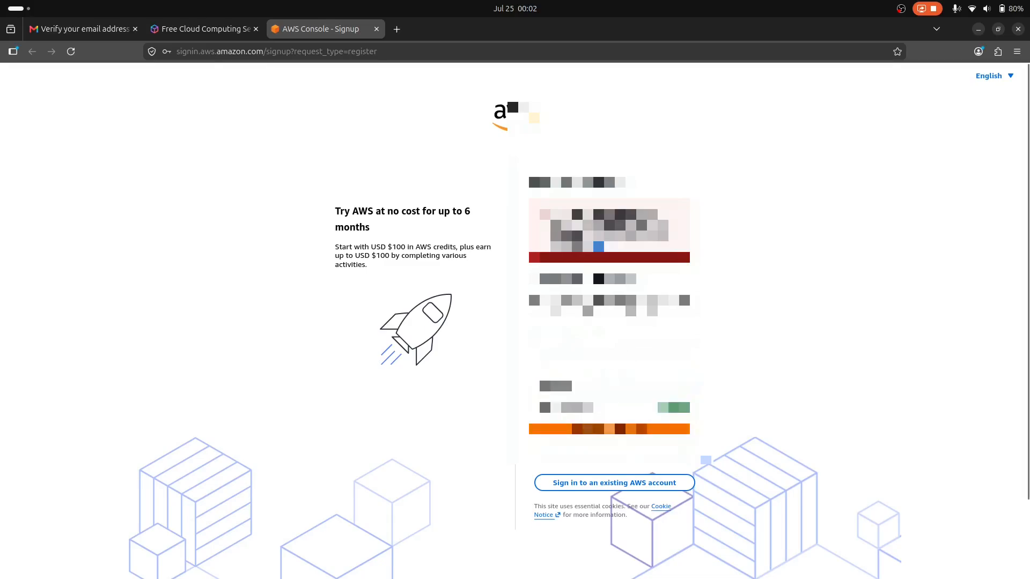
click(611, 429)
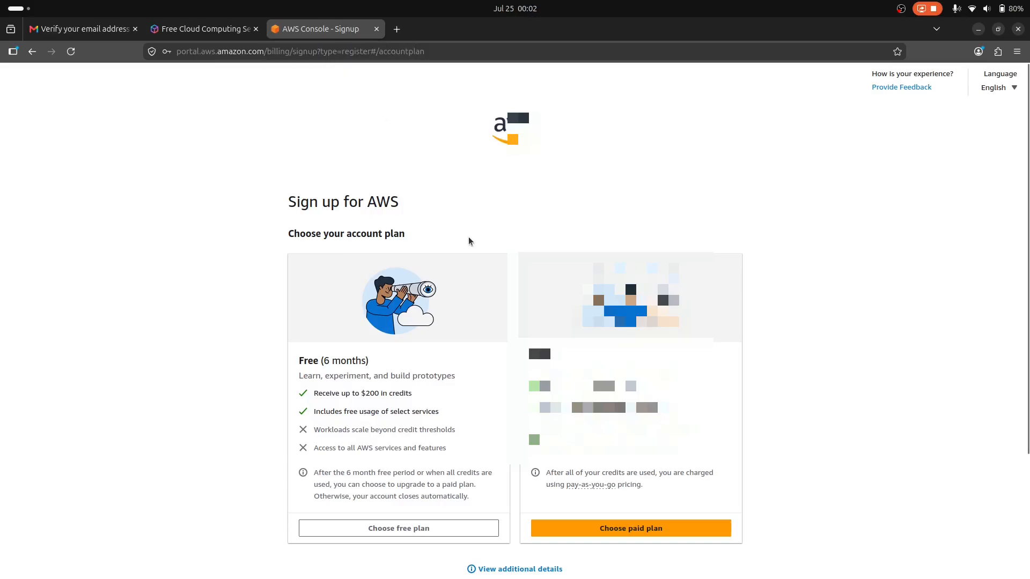
- Choose the Free (6 months) account plan
scroll(469, 239, down, 5)
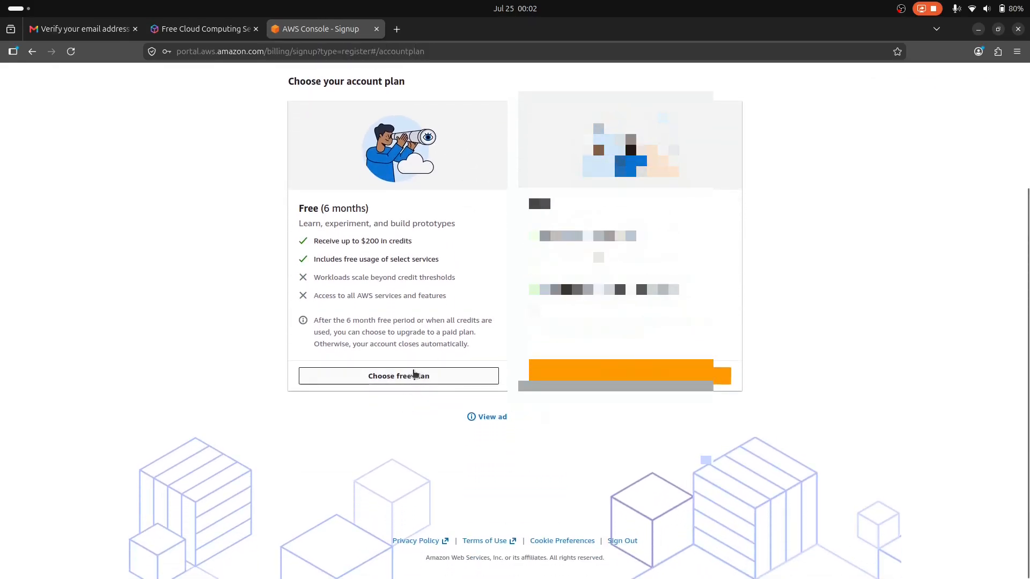
click(406, 377)
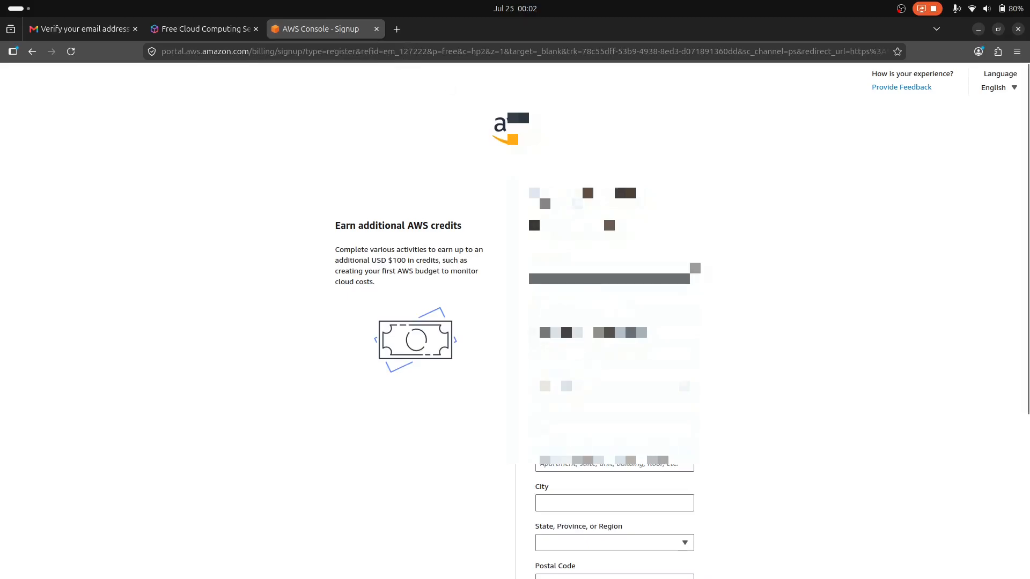
- Enter the contact's full name in the contact information form
scroll(694, 268, down, 1)
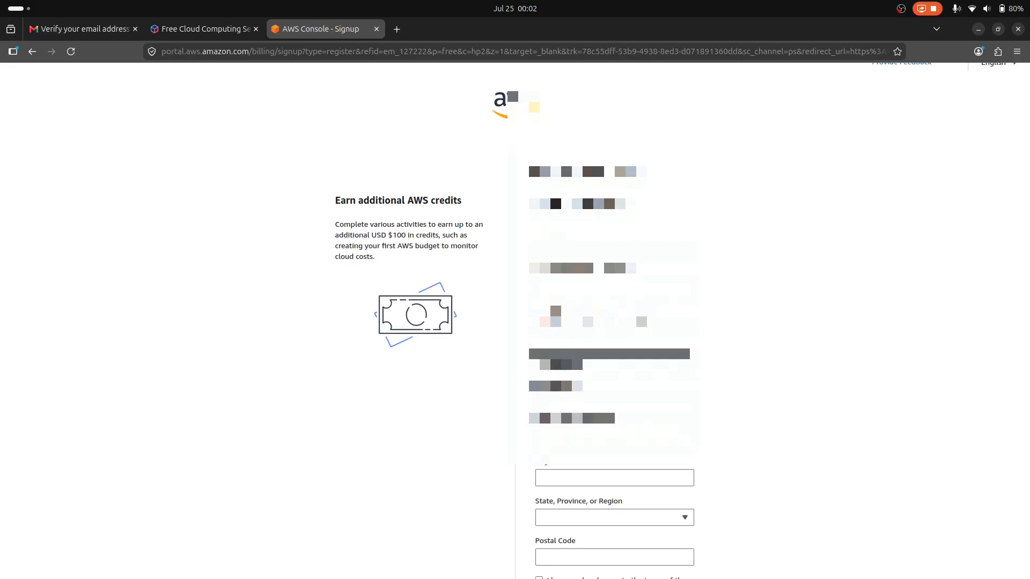
text(...)
key(BackSpace)
key(BackSpace)
key(BackSpace)
key(BackSpace)
key(BackSpace)
text(?????)
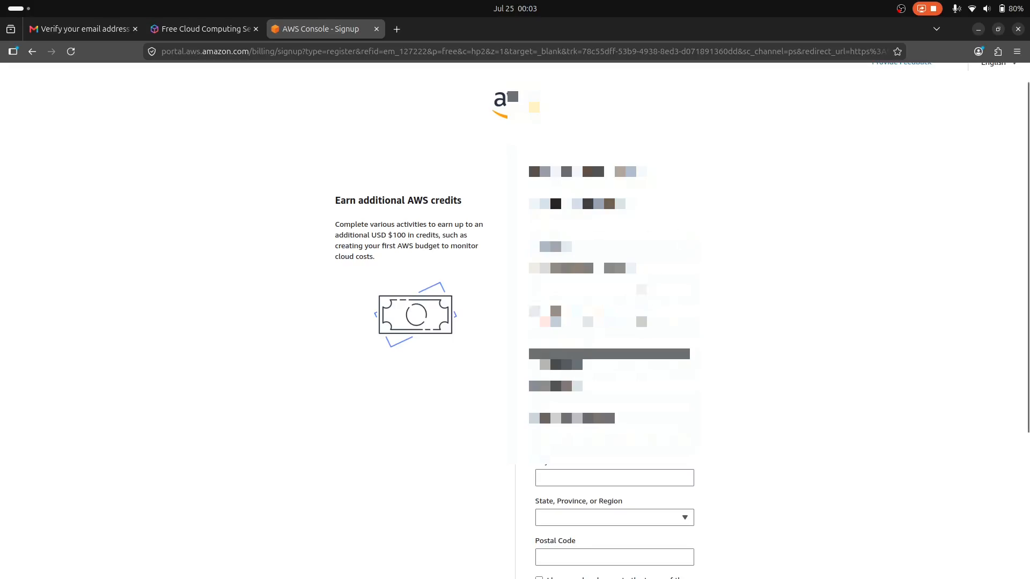
- Select India as the country or region in the contact information form
scroll(515, 321, down, 4)
click(614, 224)
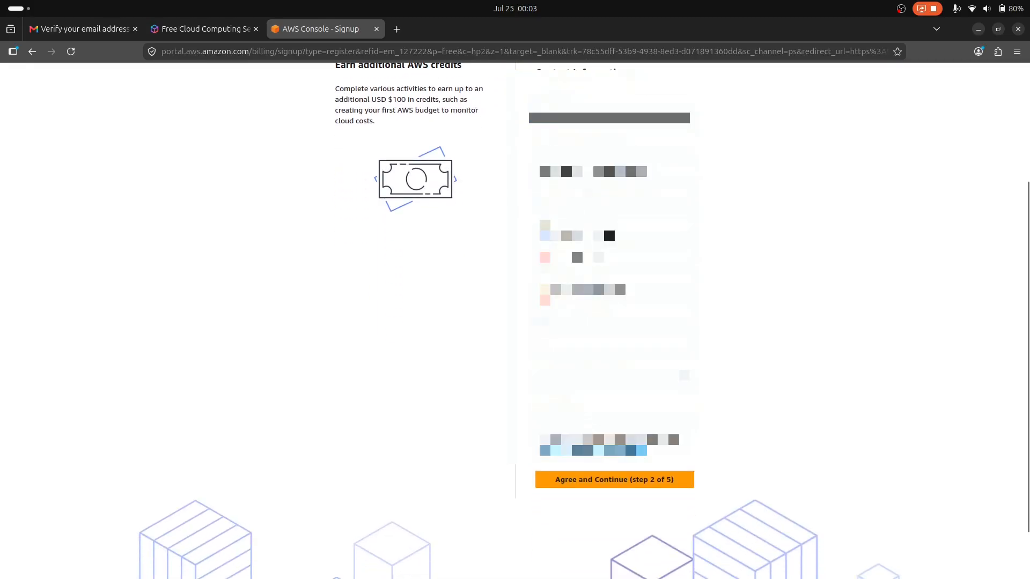
text(???)
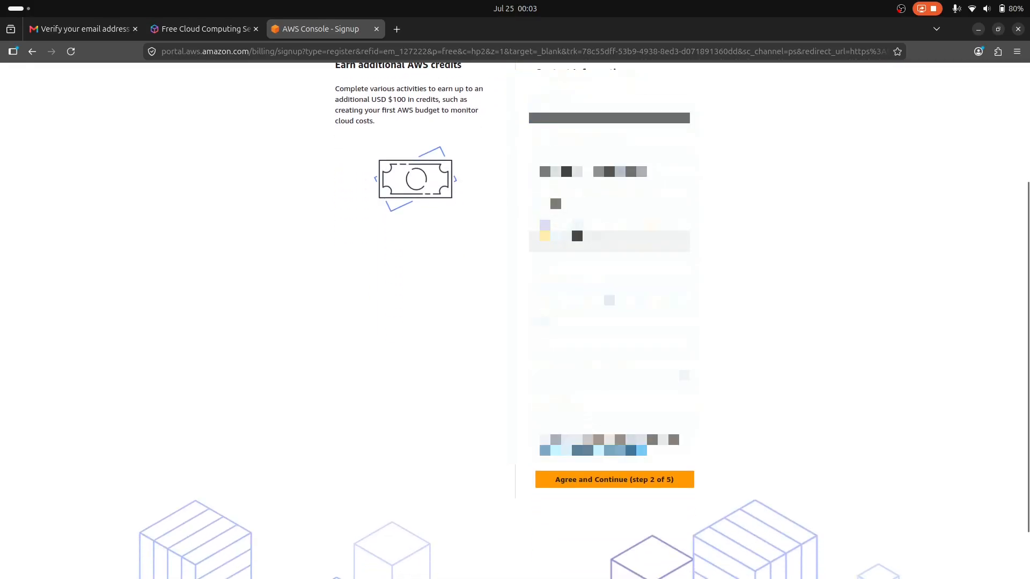
click(615, 240)
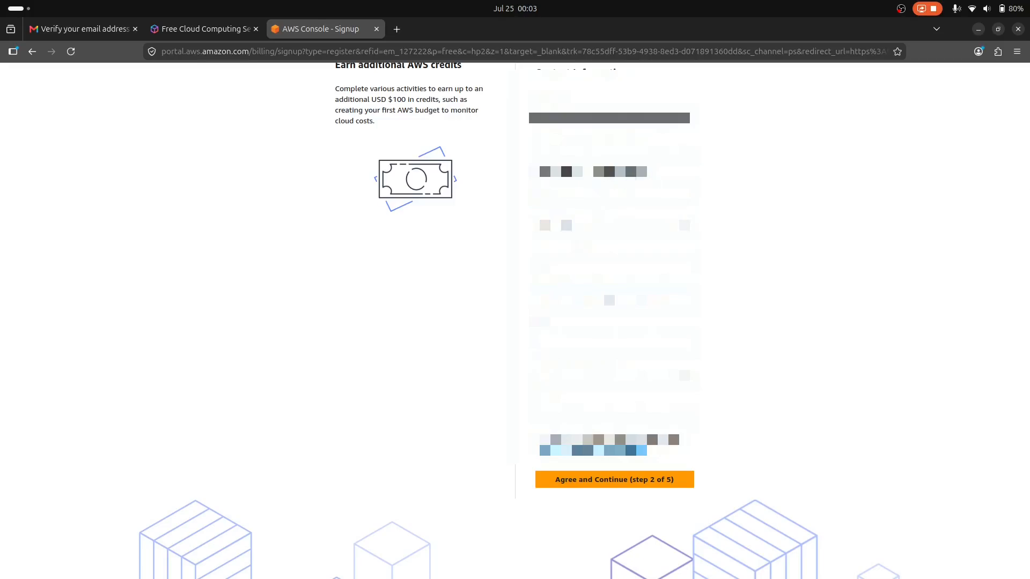
click(652, 226)
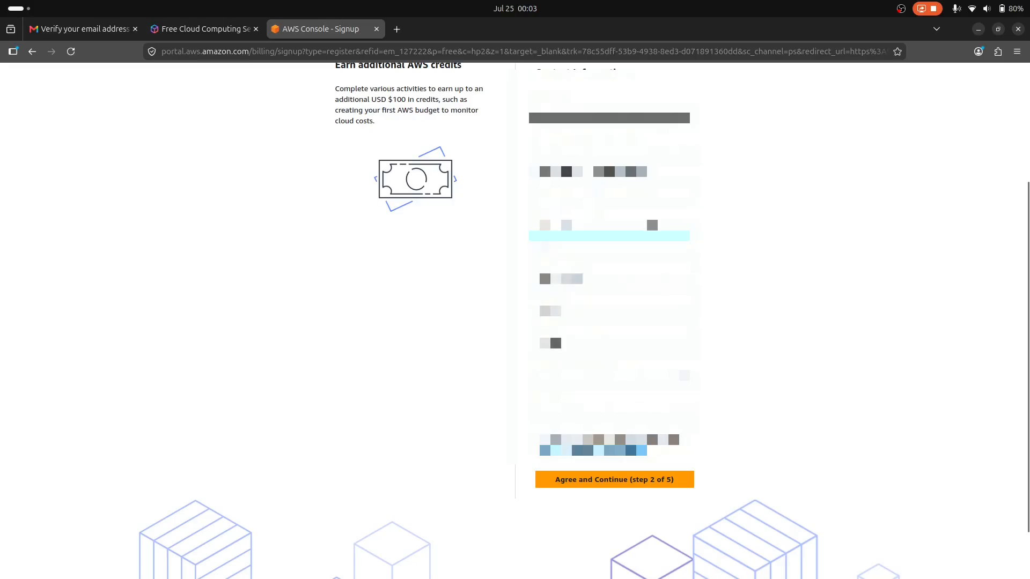
text(?)
key(Down)
key(Down)
key(Down)
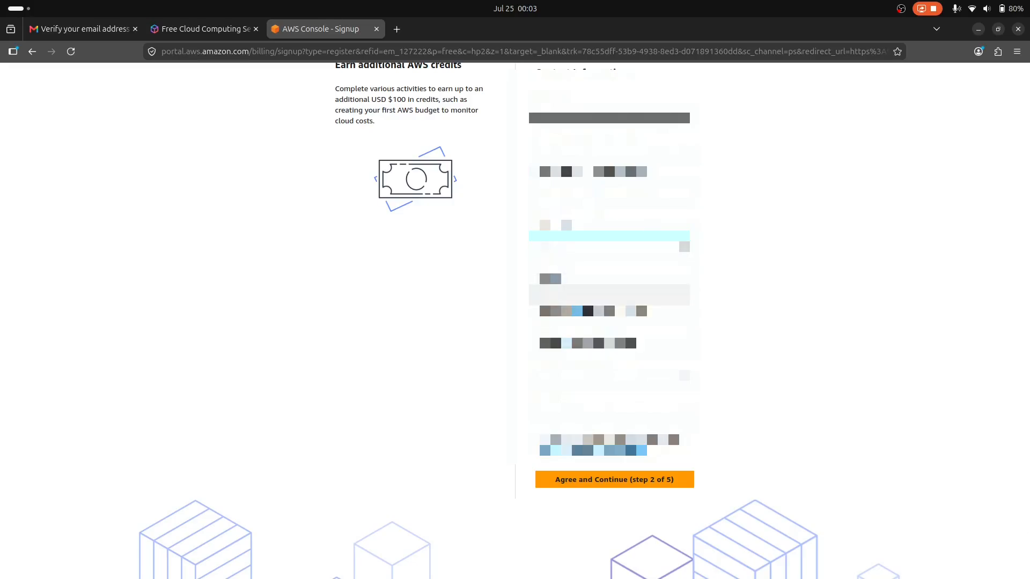
key(Return)
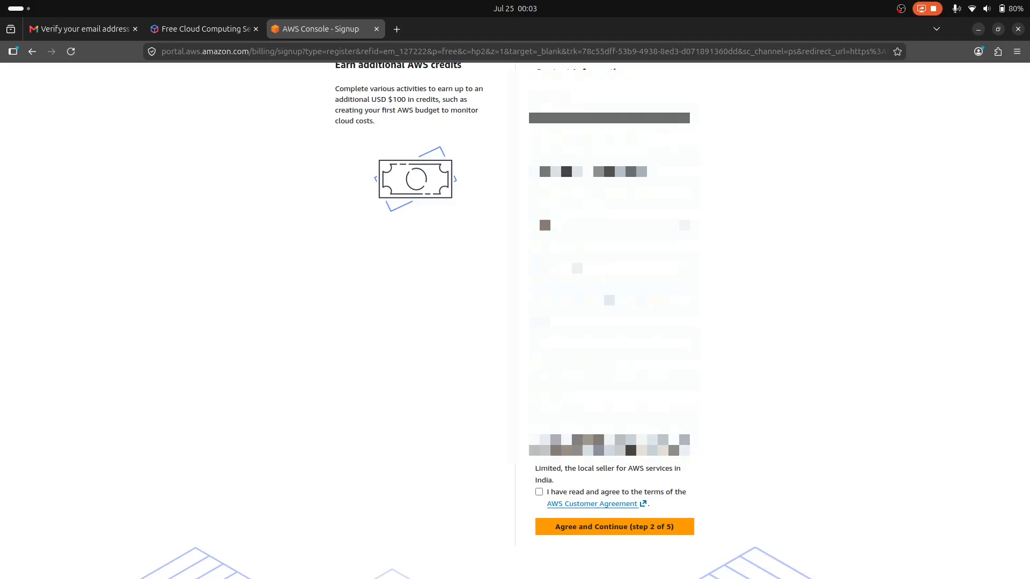
- Fill in the contact's street address, city, state and postal code in the contact information form
click(619, 278)
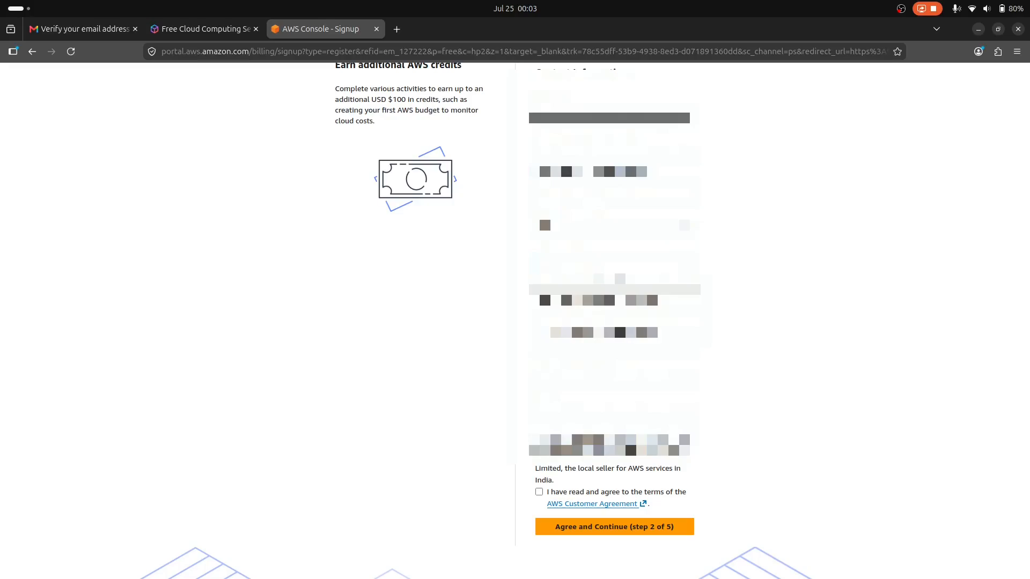
click(608, 300)
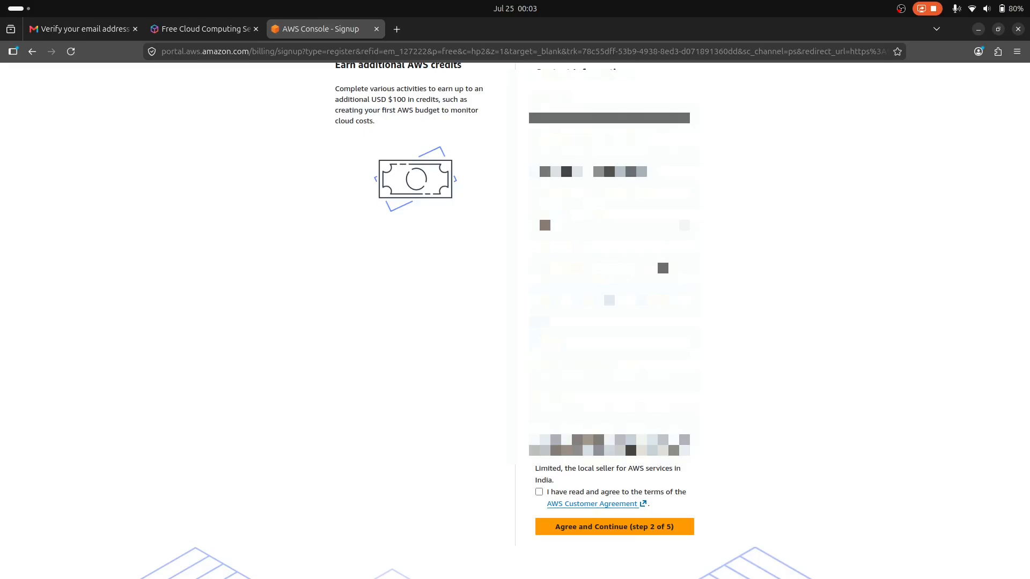
click(588, 376)
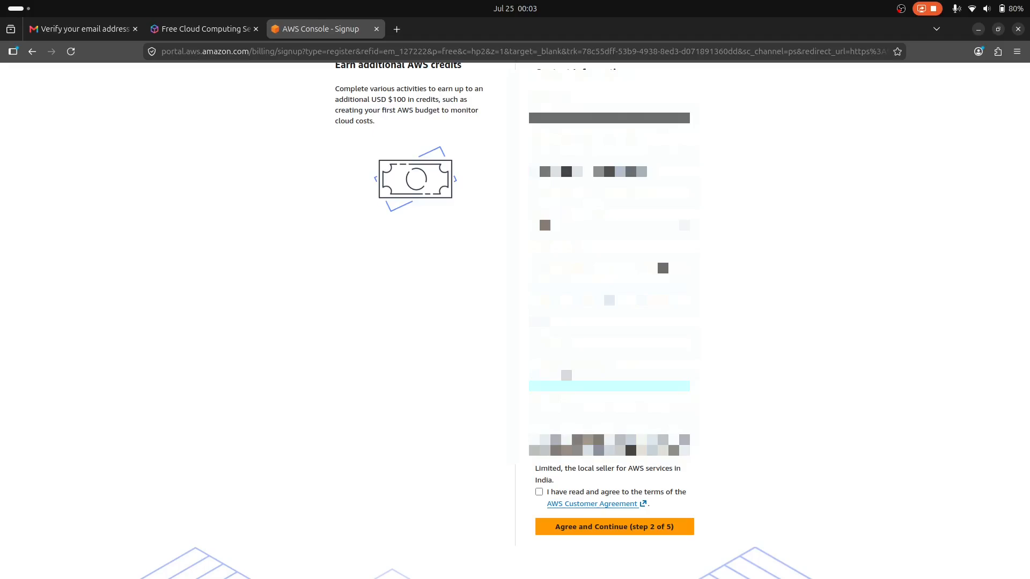
click(588, 416)
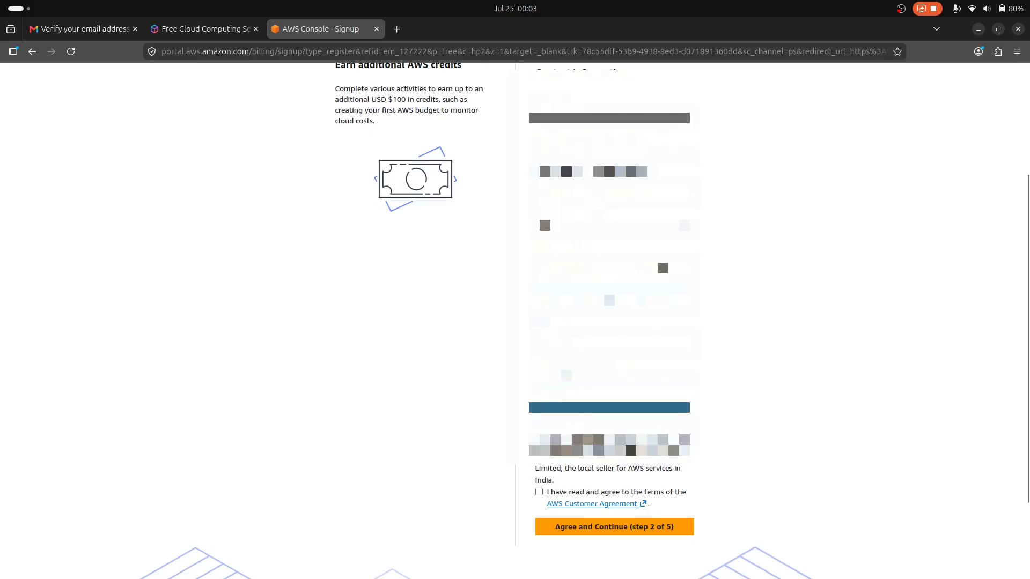
text(****)
- Agree to the AWS Customer Agreement, complete step 2 of 5 and dismiss the browser's save prompt
click(539, 492)
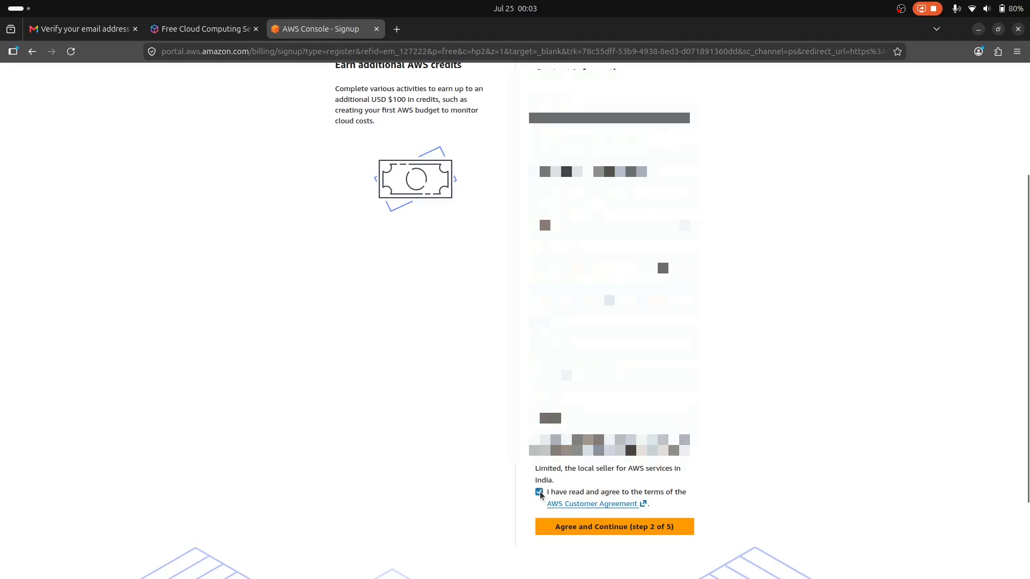
scroll(745, 424, down, 5)
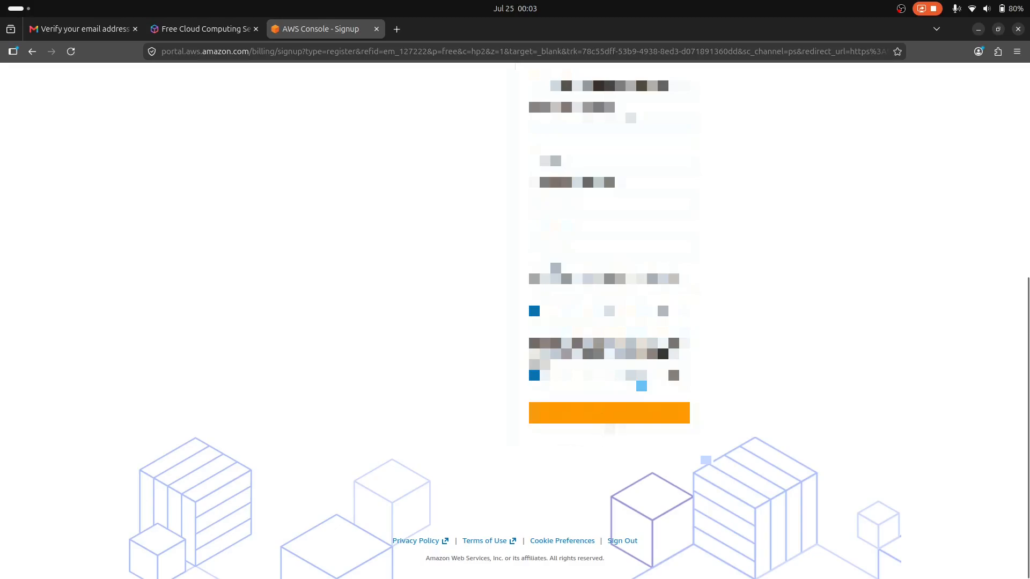
click(633, 418)
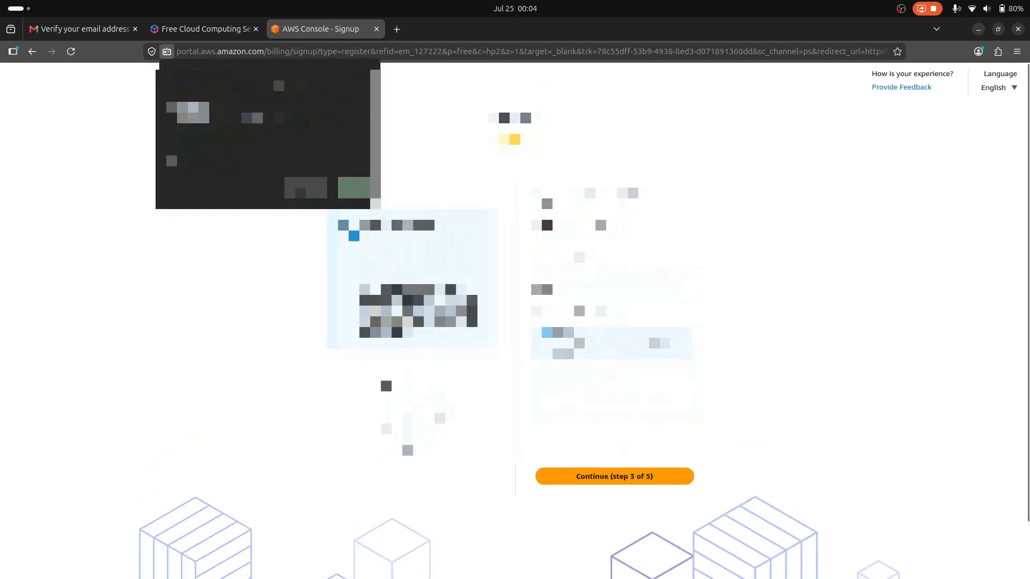
click(301, 193)
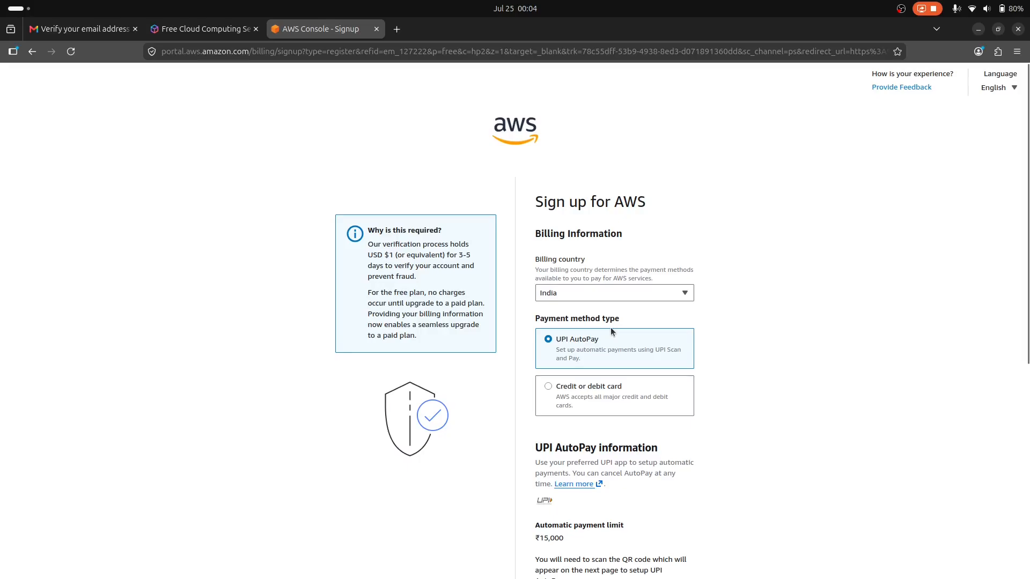
- Submit the billing information with UPI AutoPay and the contact address, and start verifying the payment method
scroll(737, 350, down, 2)
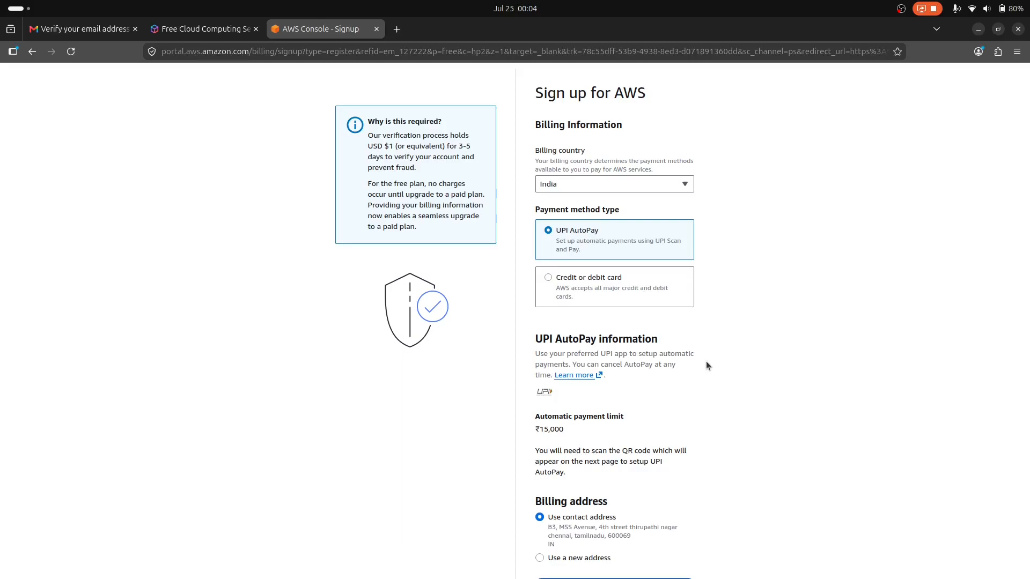
scroll(706, 361, down, 3)
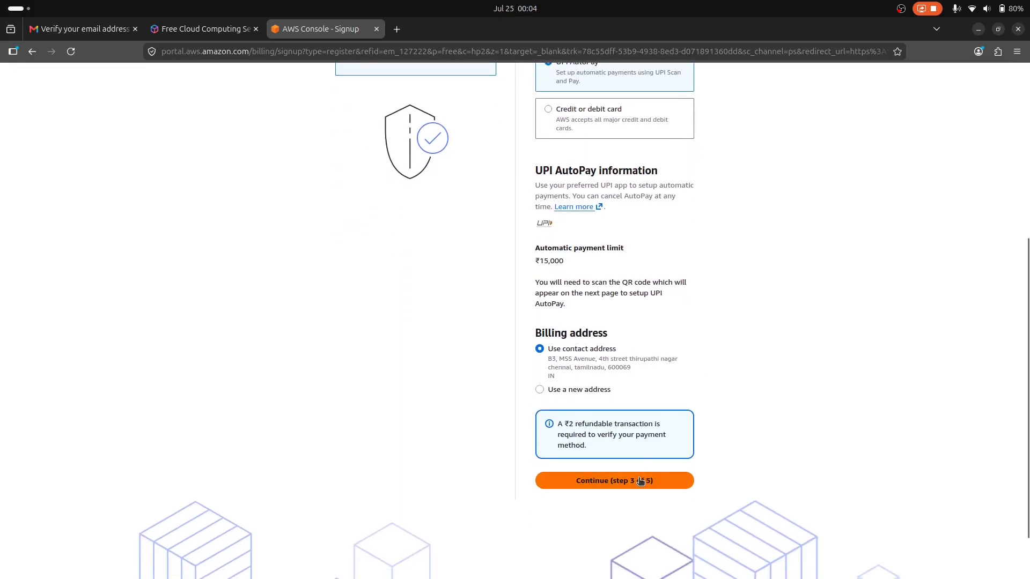
click(640, 482)
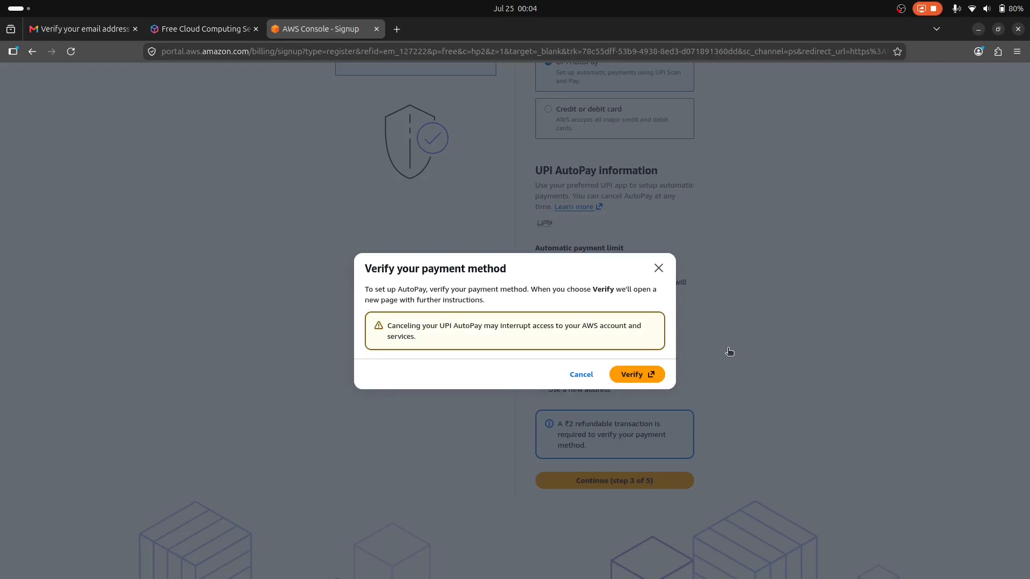
click(641, 375)
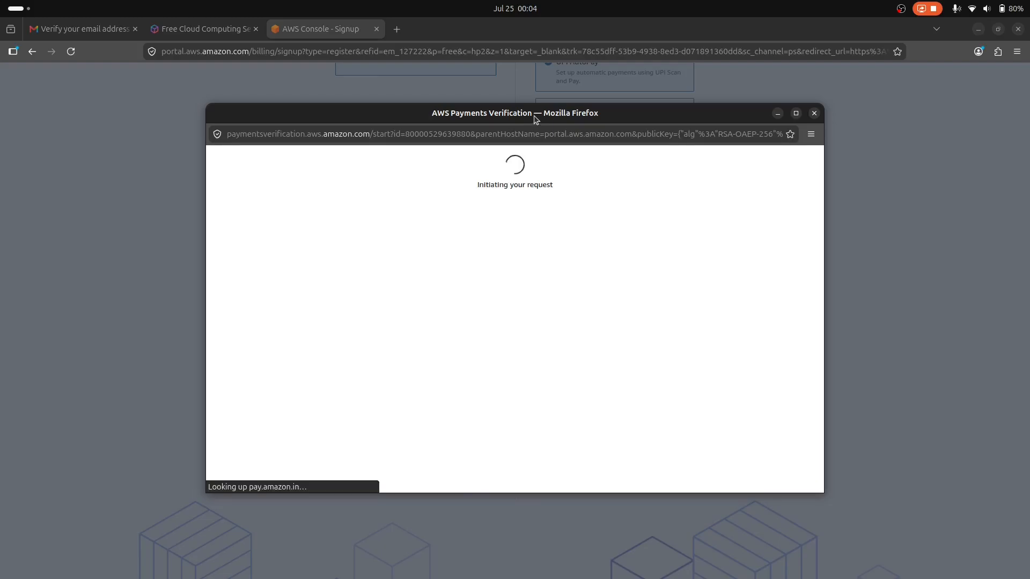
drag(533, 114, 556, 121)
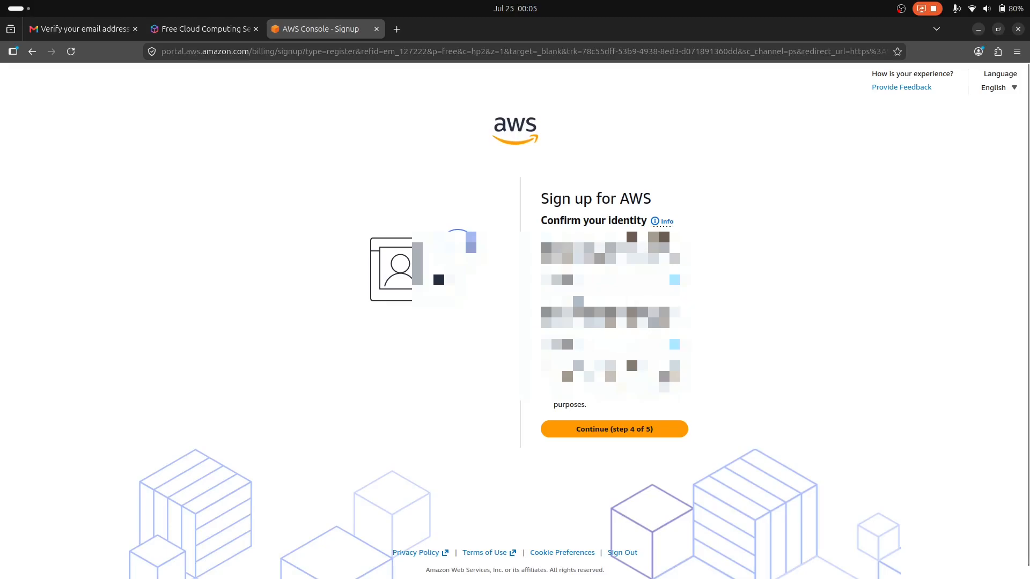
- Set the account's purpose to Personal use and its ownership type to Individual in the identity form
click(611, 281)
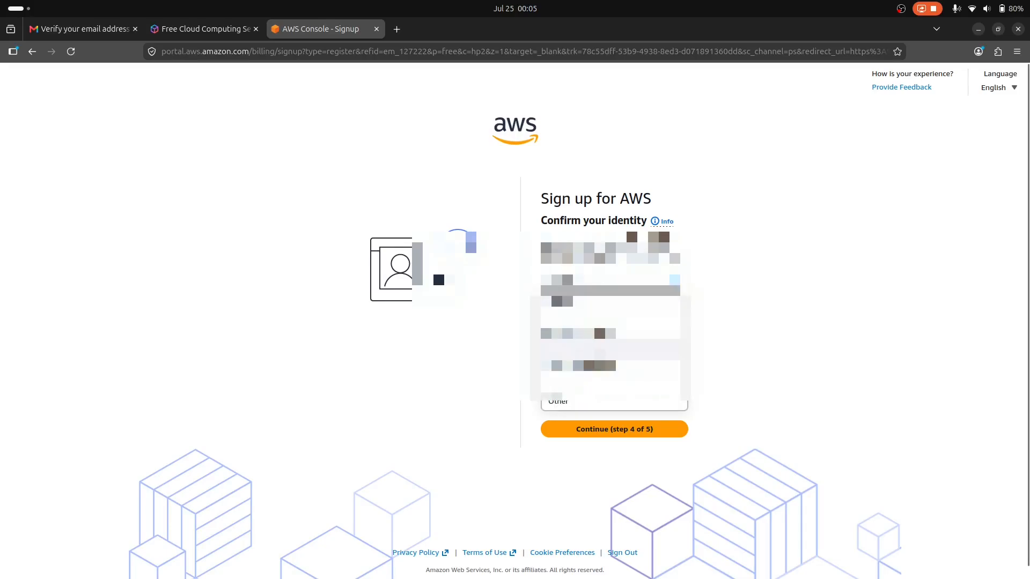
click(599, 350)
click(599, 348)
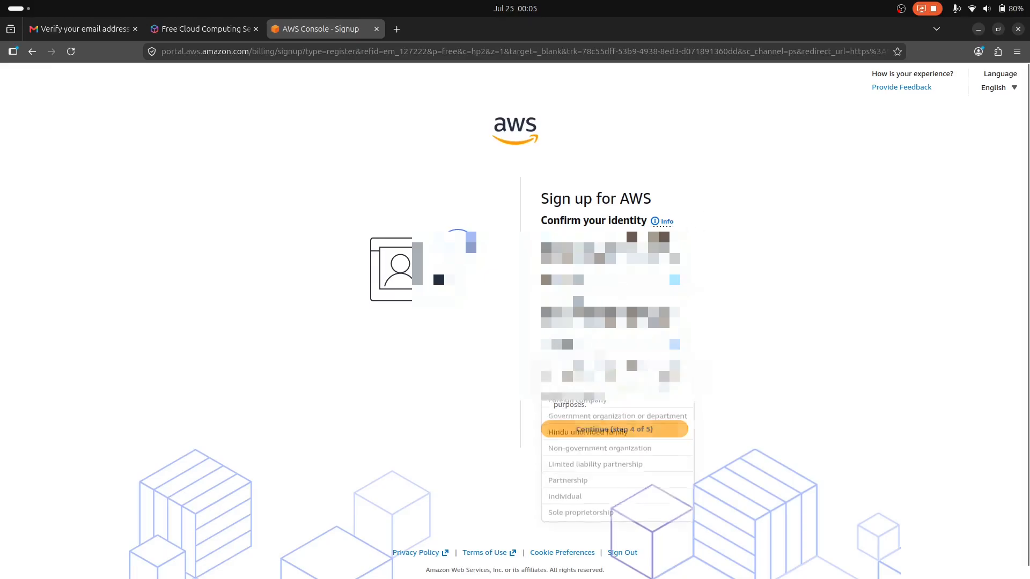
click(576, 496)
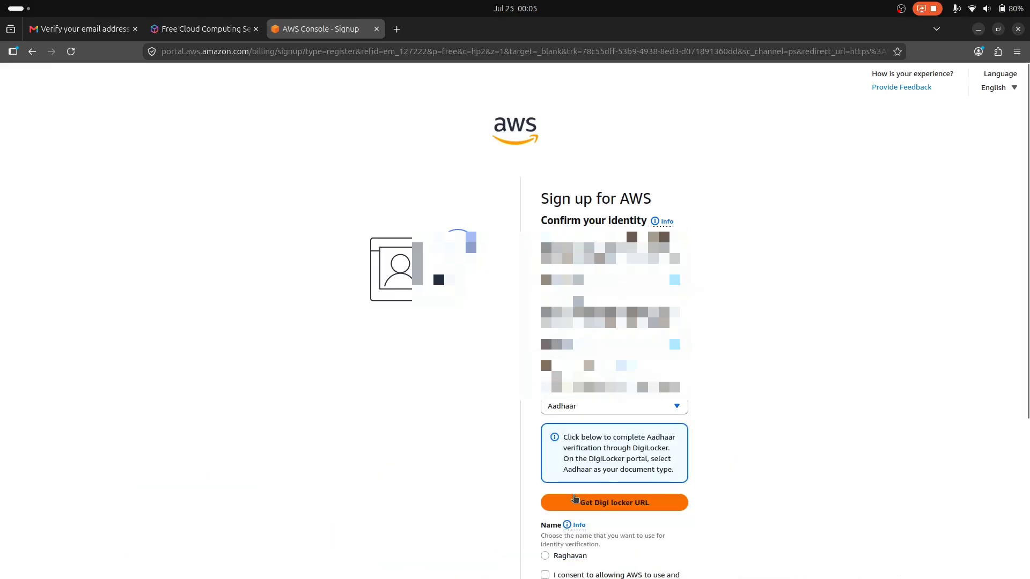
- Choose PAN card as the India document type for identity verification
scroll(643, 177, down, 3)
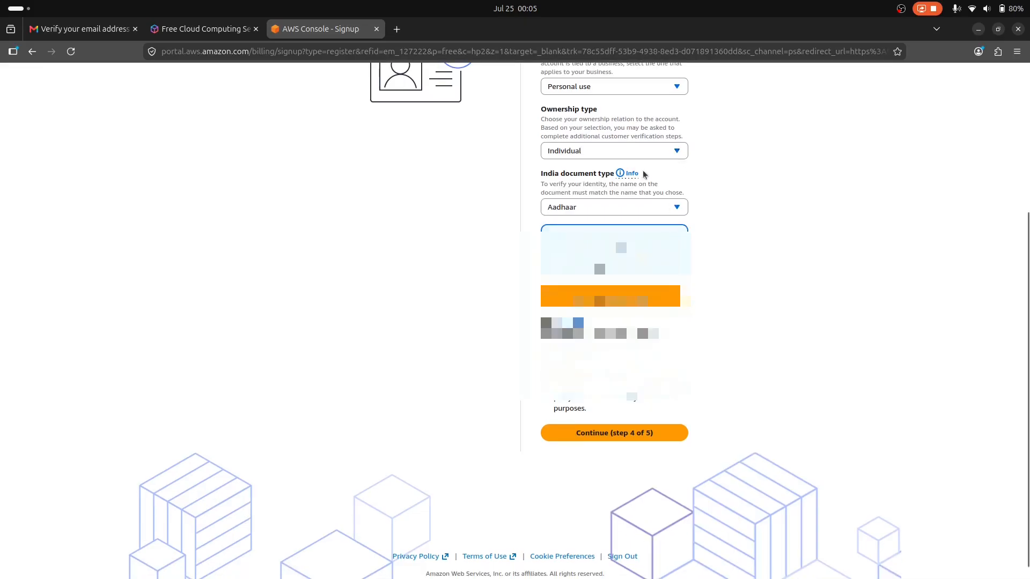
click(618, 208)
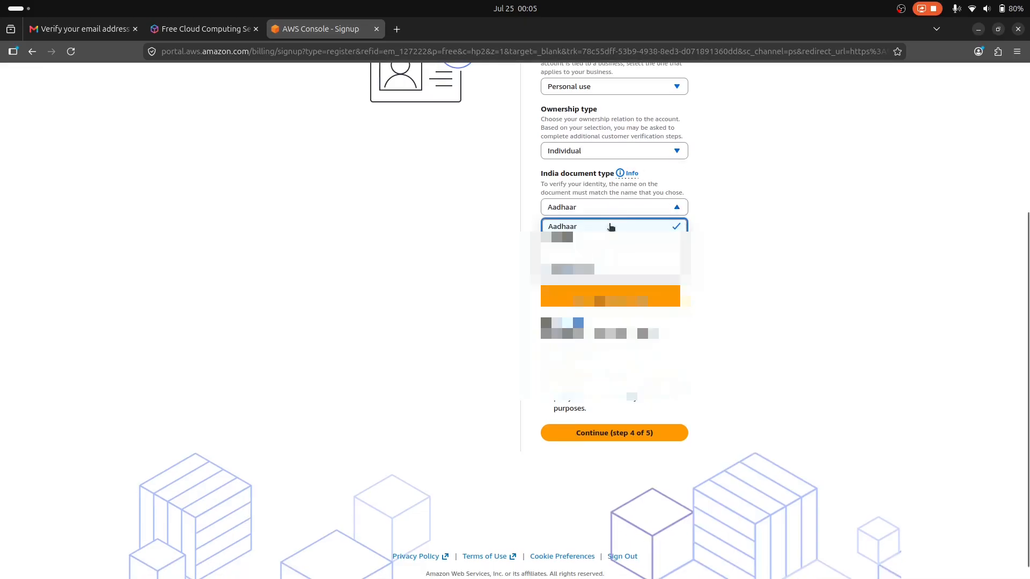
click(590, 244)
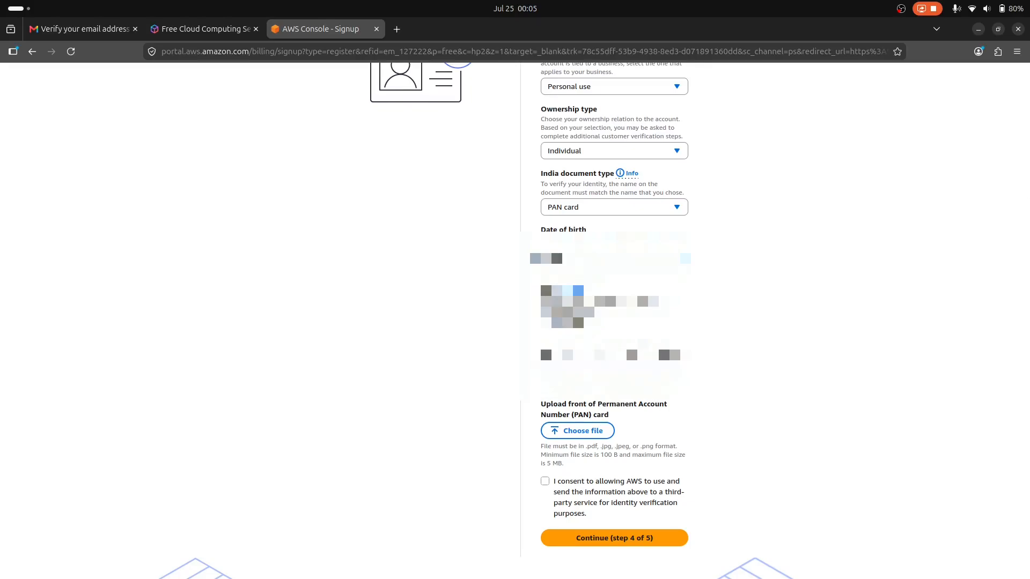
- Enter the account holder's date of birth and PAN number in the identity form
text(**)
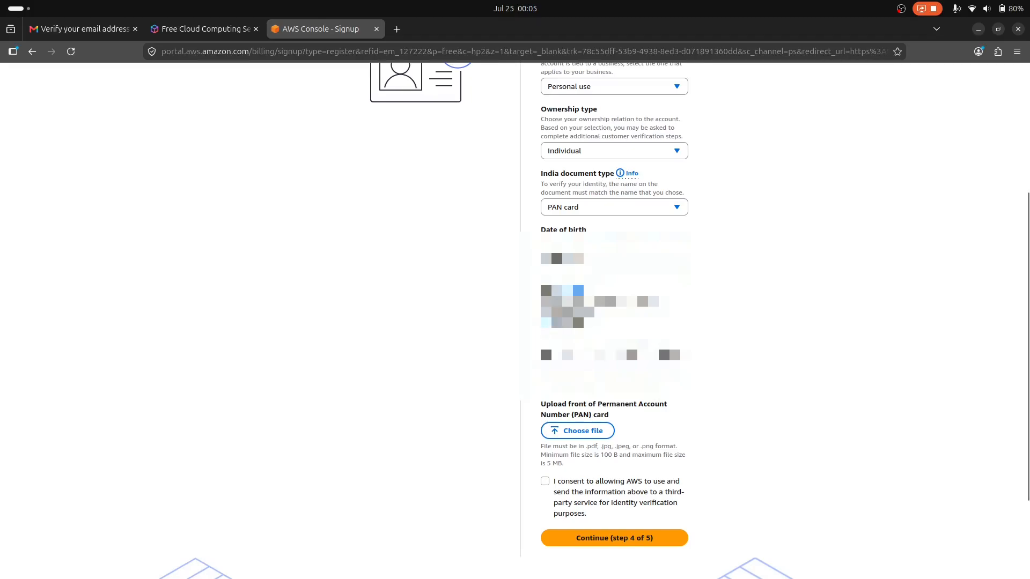
click(611, 370)
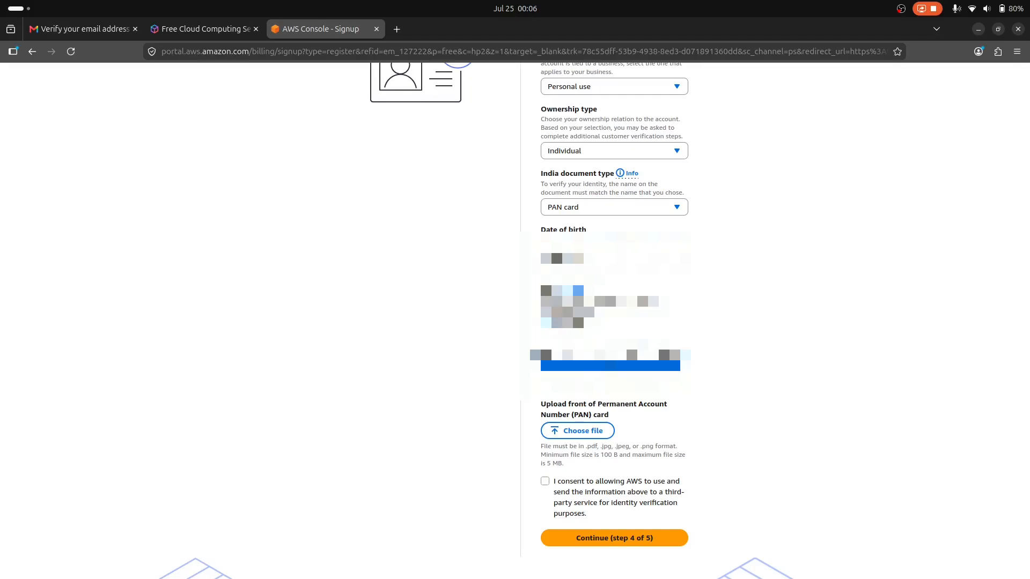
key(ctrl+z)
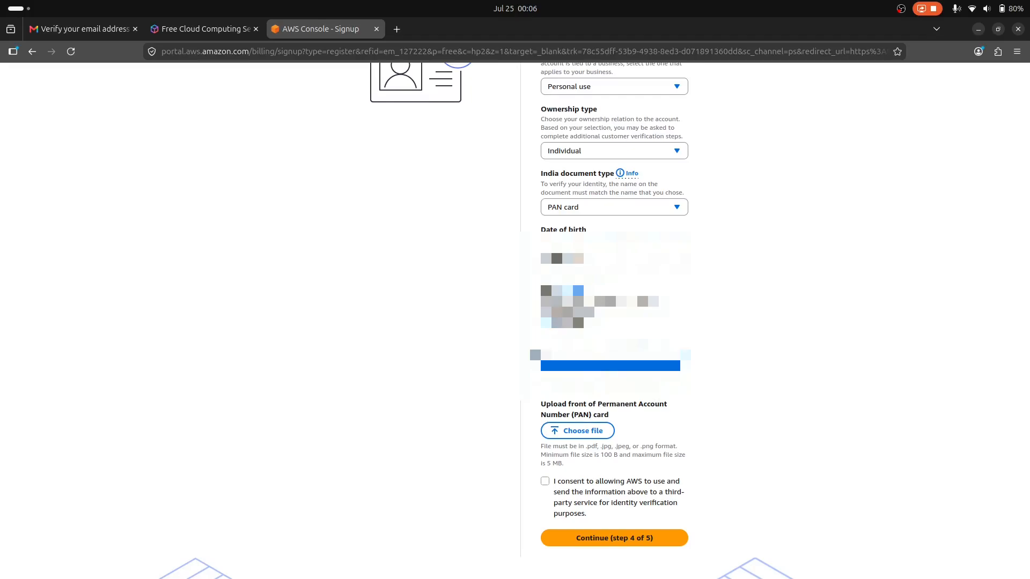
text(??????)
- Upload the WhatsApp image from the Downloads folder as the front of the PAN card
click(579, 431)
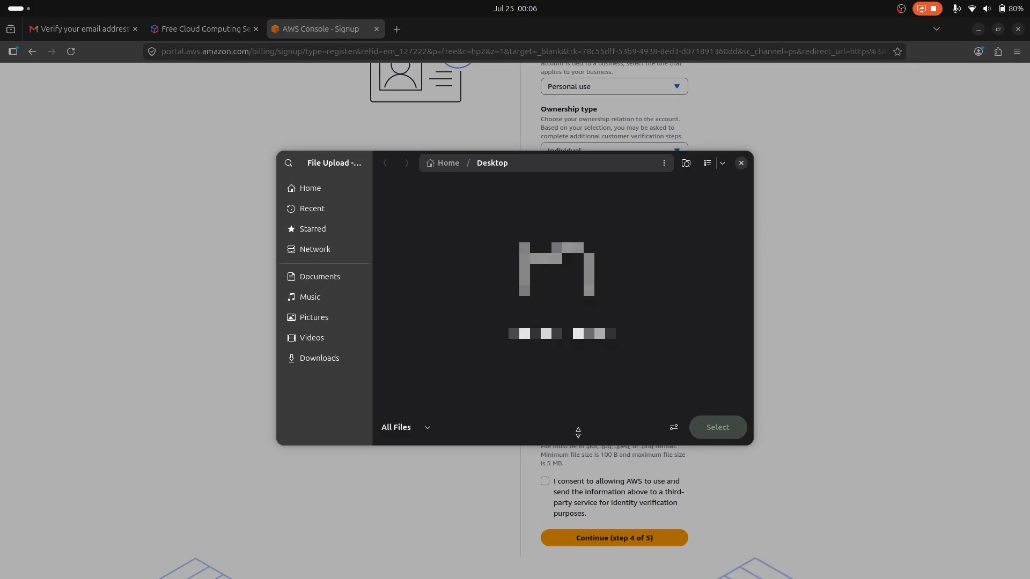
click(307, 360)
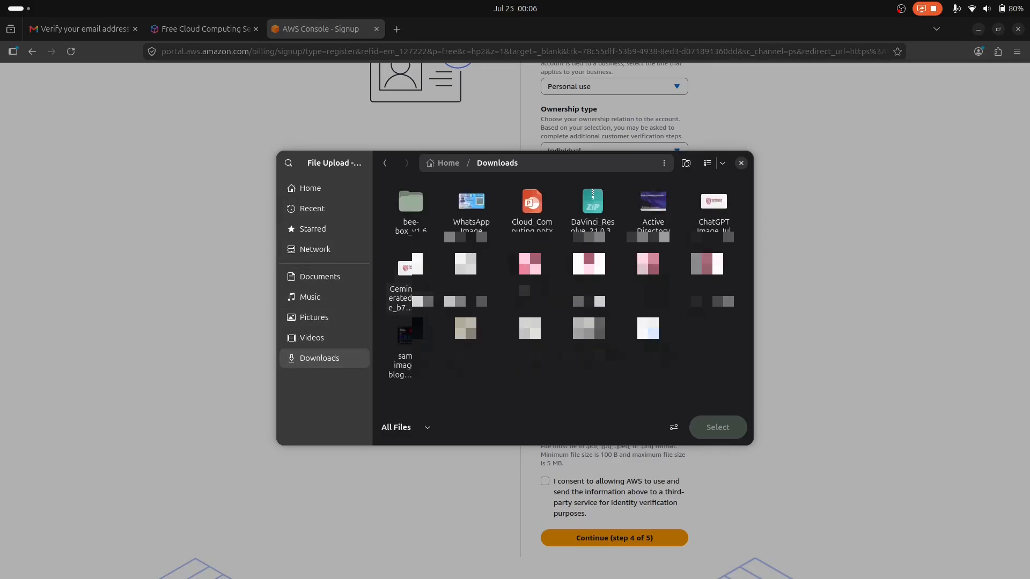
click(470, 207)
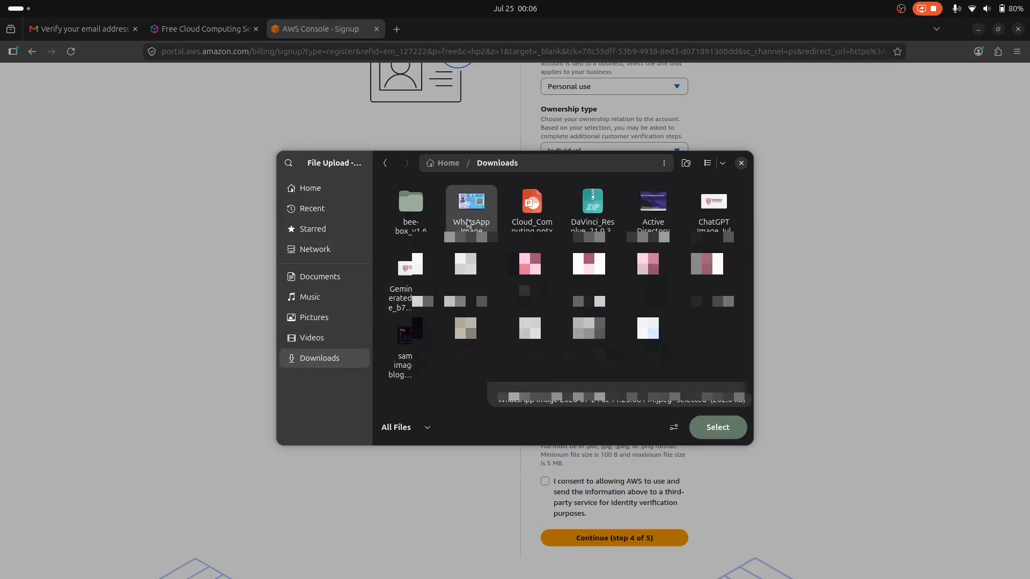
click(716, 418)
- Submit the identity form with consent to third-party verification, and request the SMS verification code for the phone number
scroll(692, 422, down, 3)
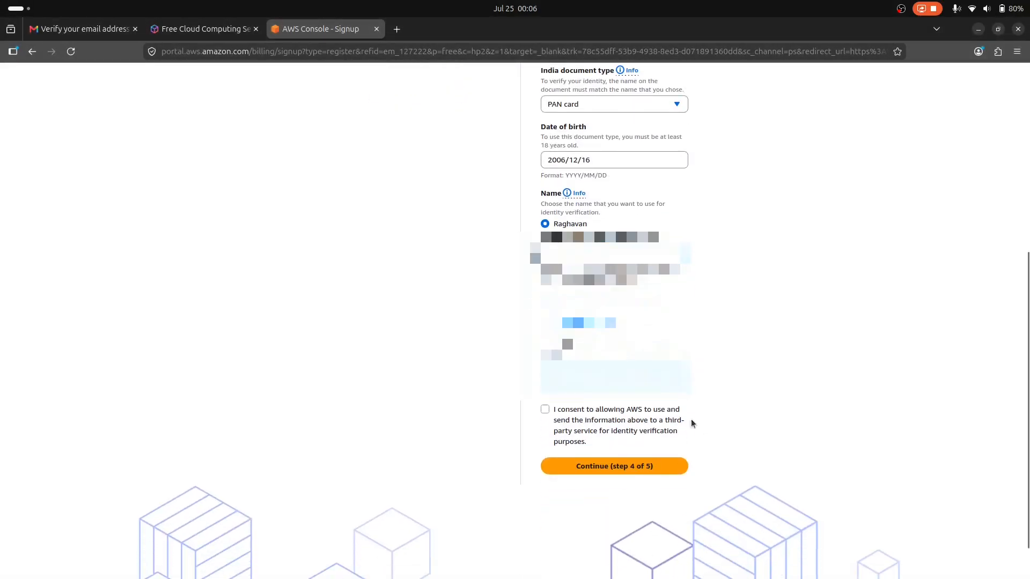
click(545, 410)
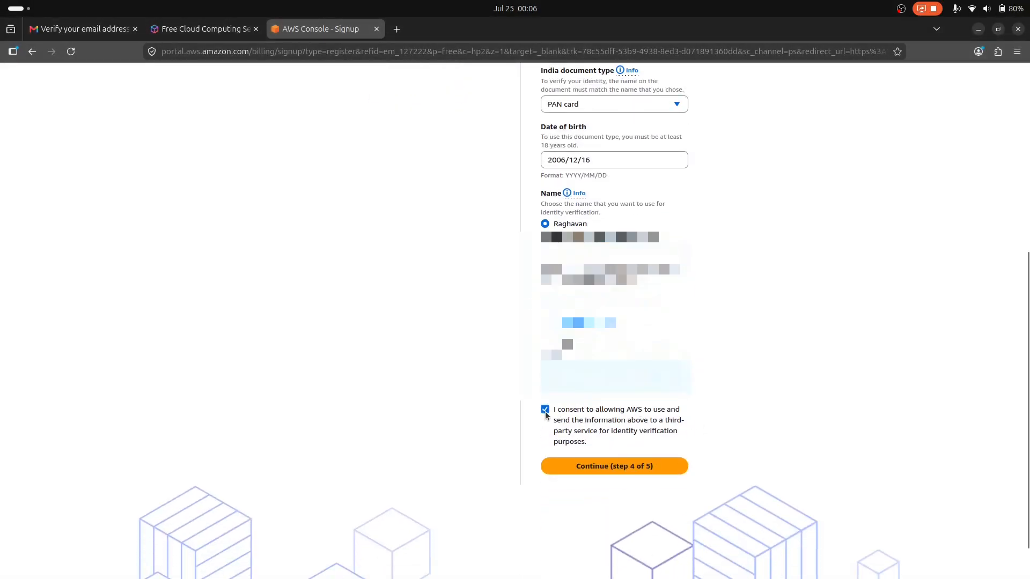
click(621, 468)
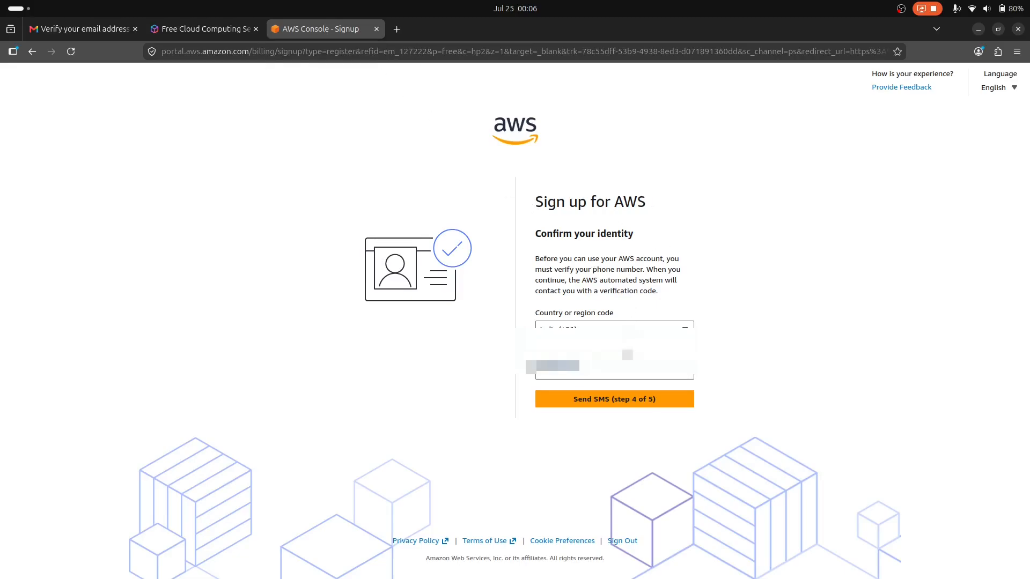
click(637, 400)
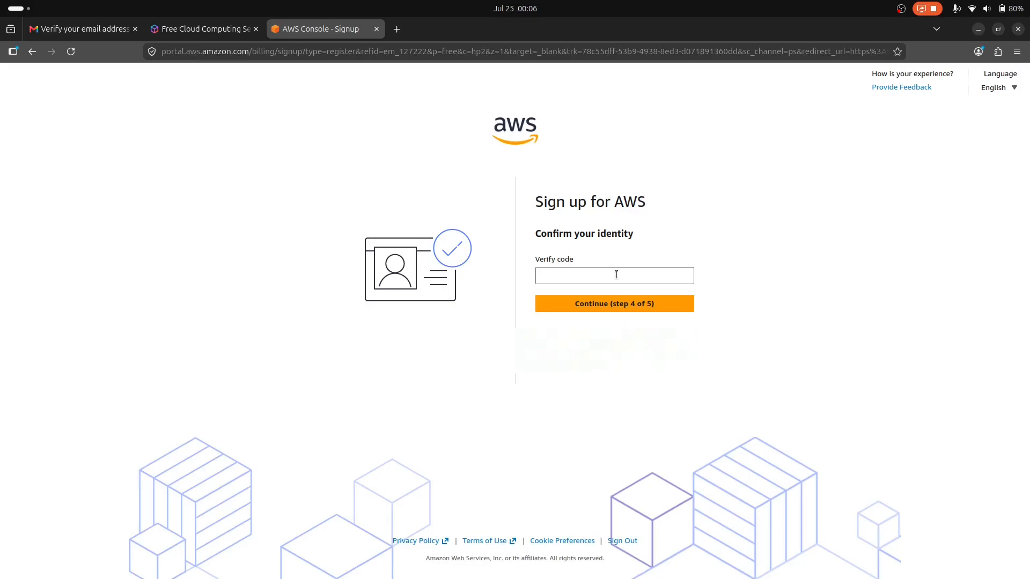
- Enter the SMS verification code, continue past step 4 of the sign-up, and open the AWS Management Console
click(616, 274)
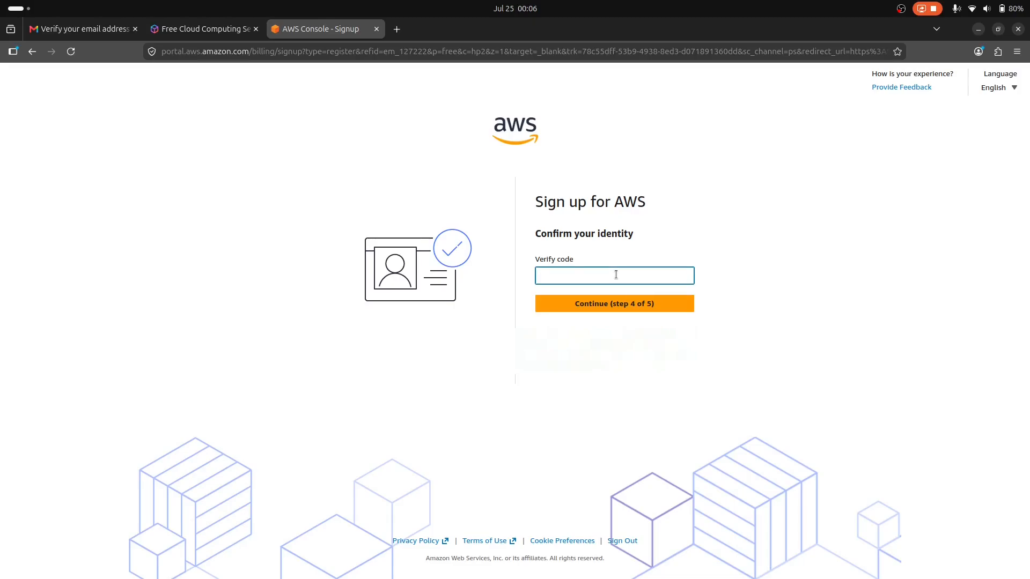
click(662, 304)
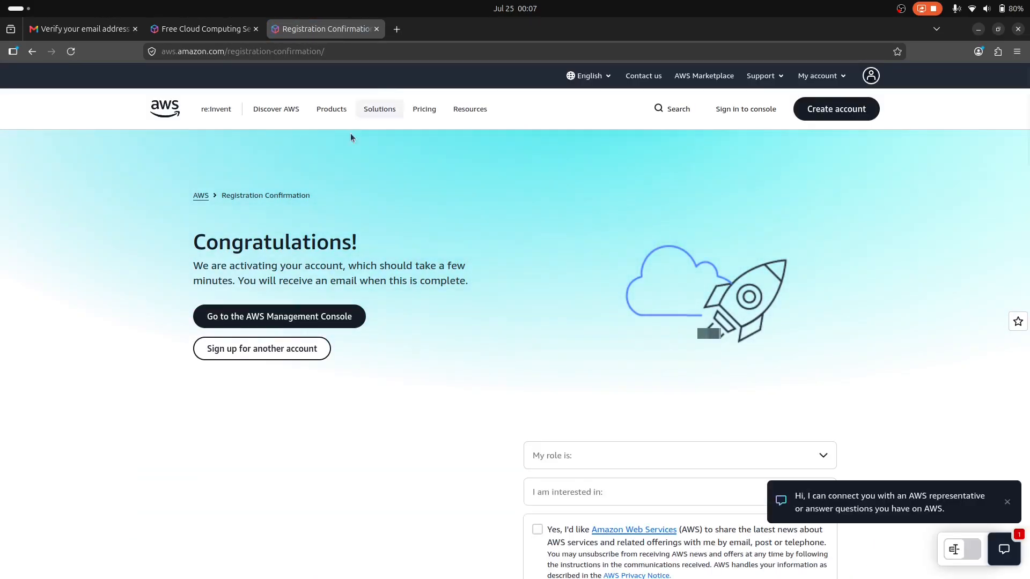
click(264, 323)
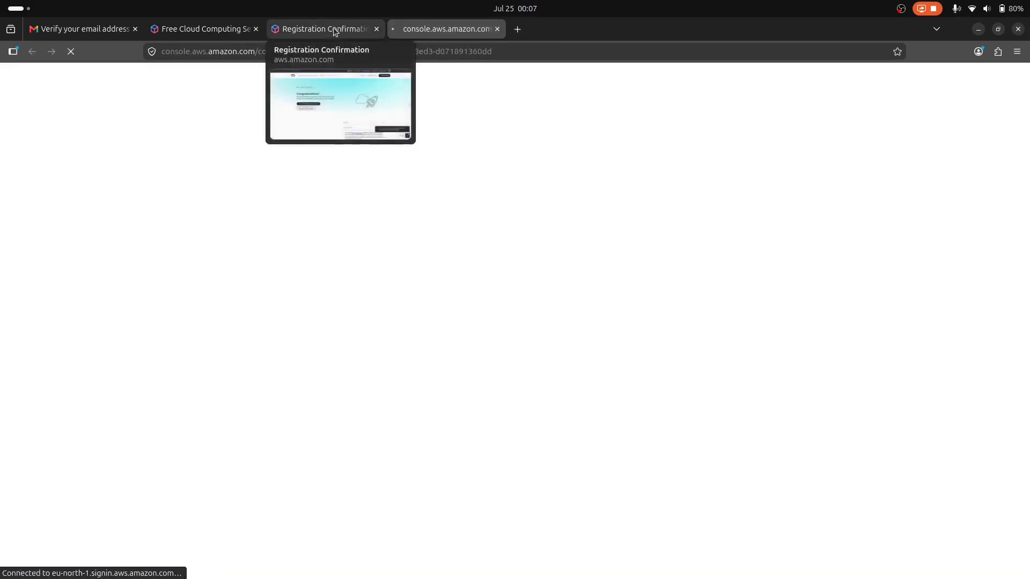
click(331, 29)
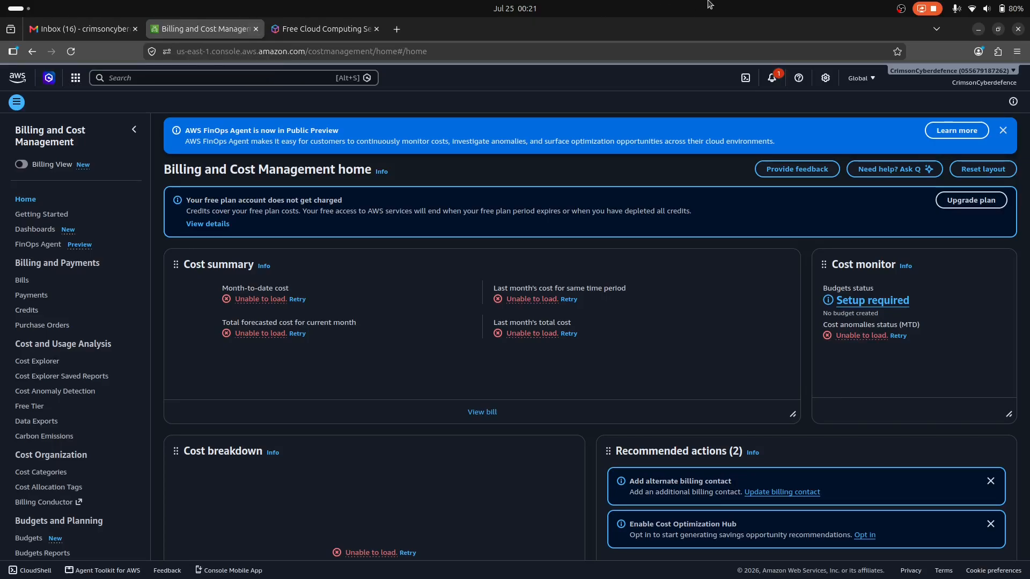
- Open the Security credentials page of the root account
click(984, 85)
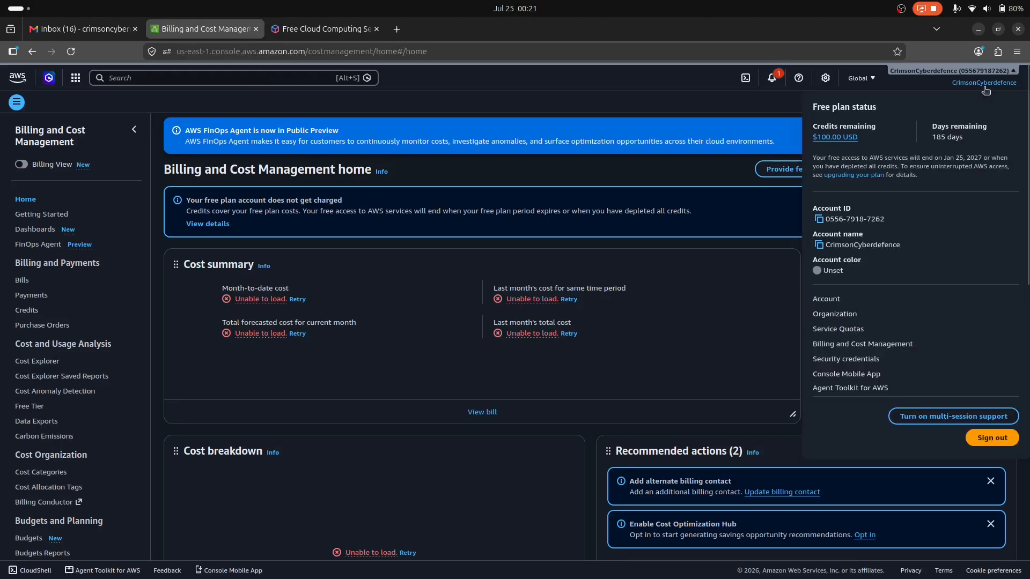
click(845, 359)
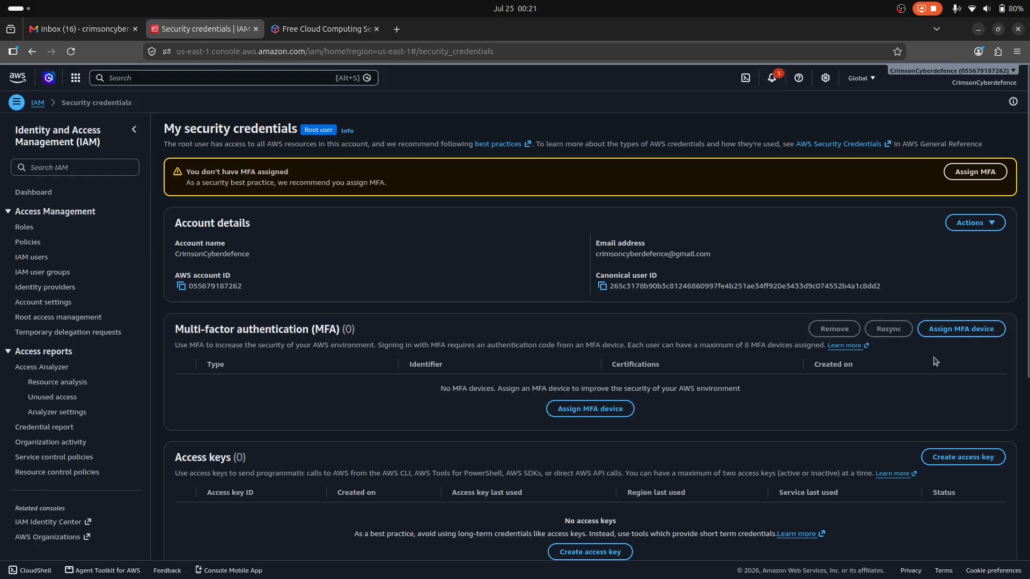
click(966, 329)
mouse_move(0, 0)
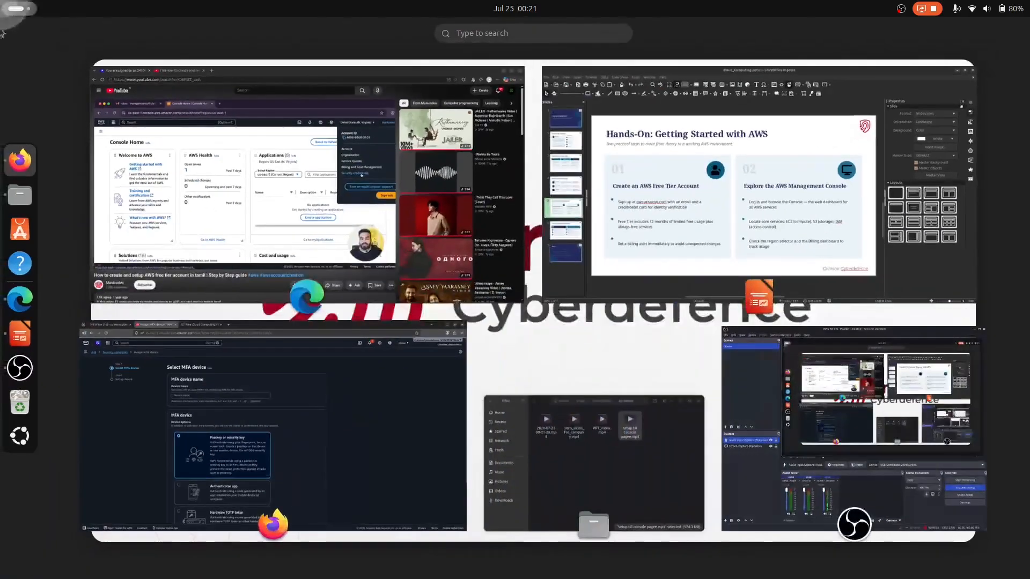
click(292, 421)
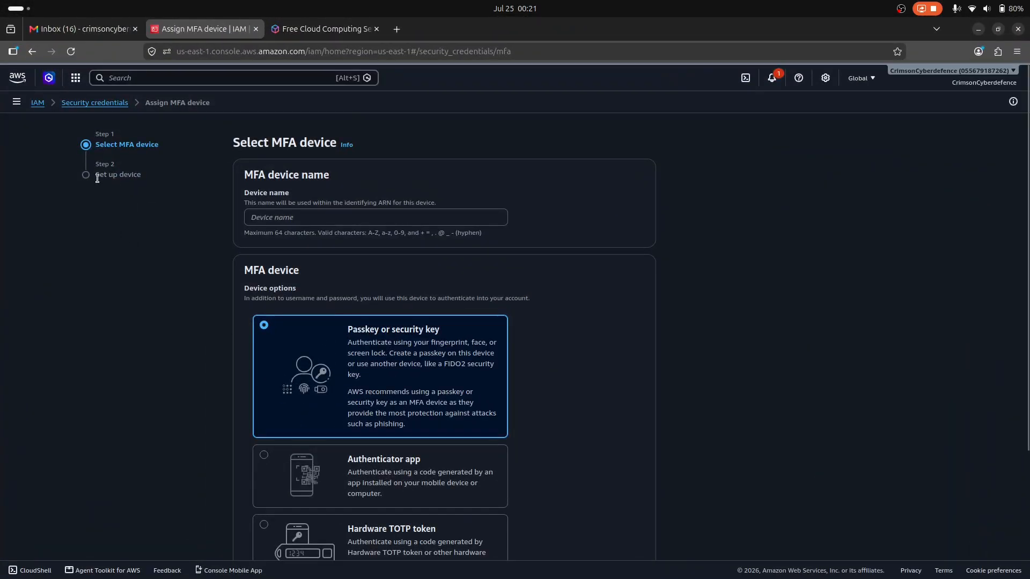
click(31, 53)
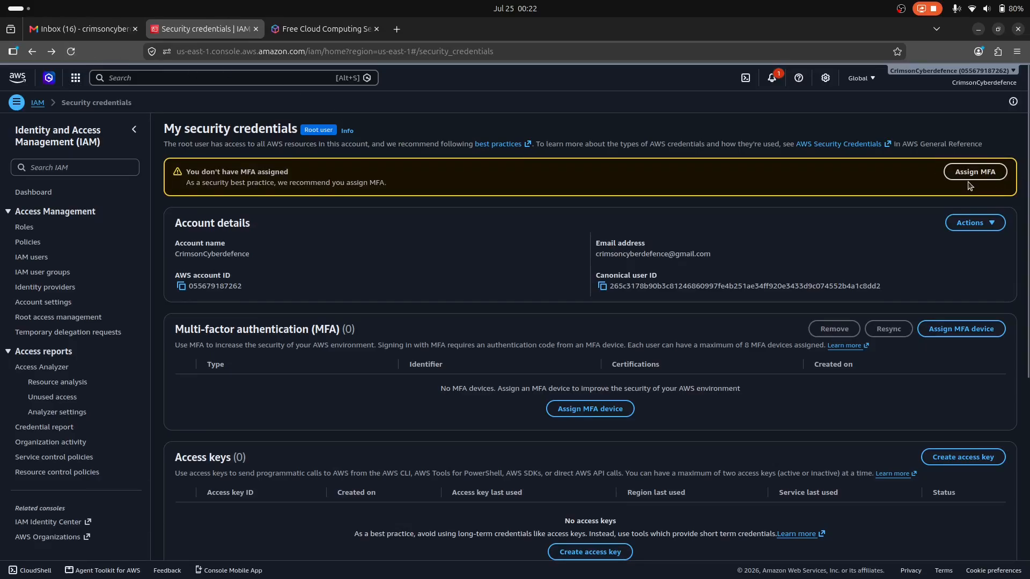
- Start assigning an MFA device named CrimsonCyberdefence, choose Authenticator app as the device type, and continue to device setup
click(986, 172)
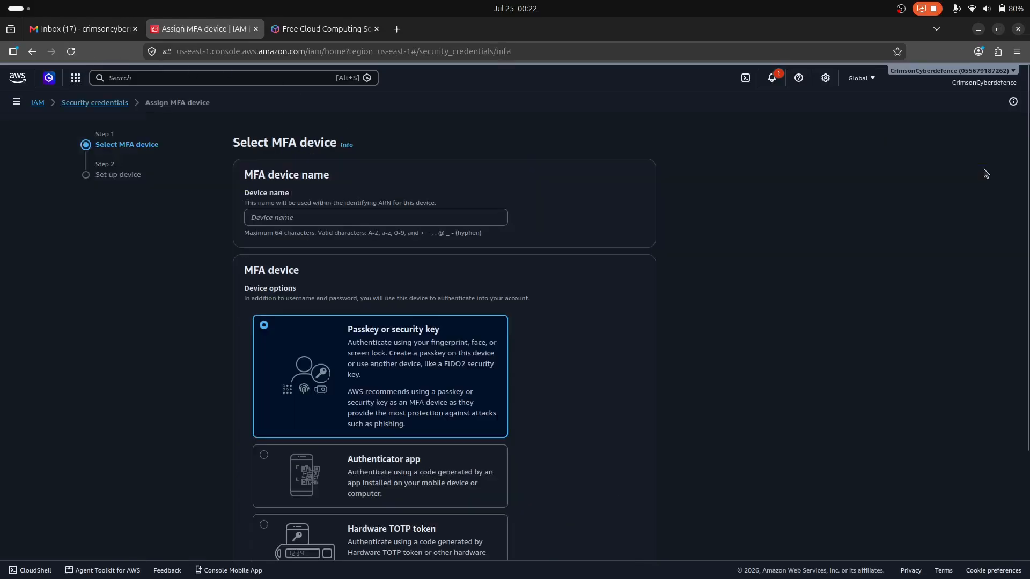
click(420, 215)
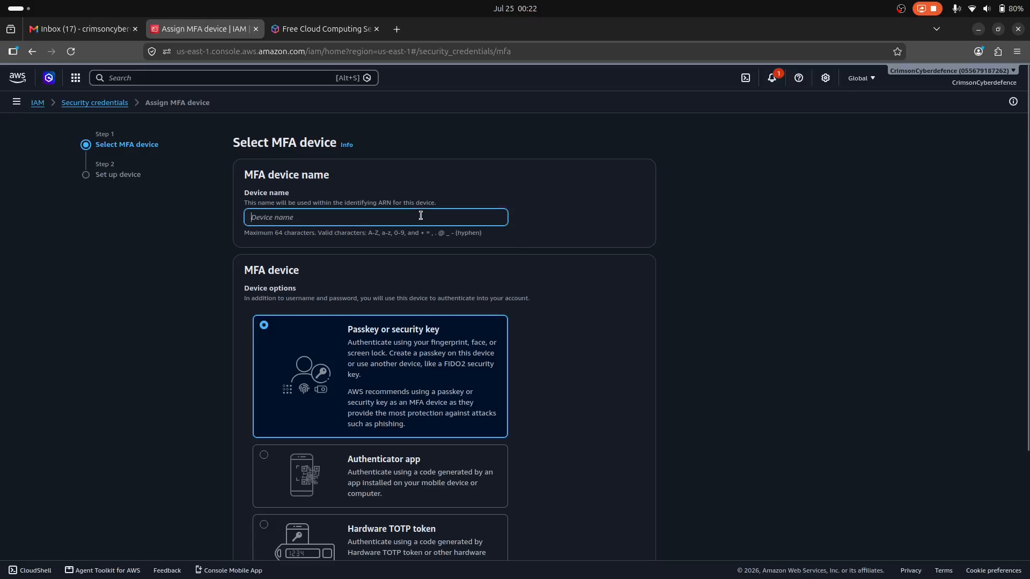
text(Cr)
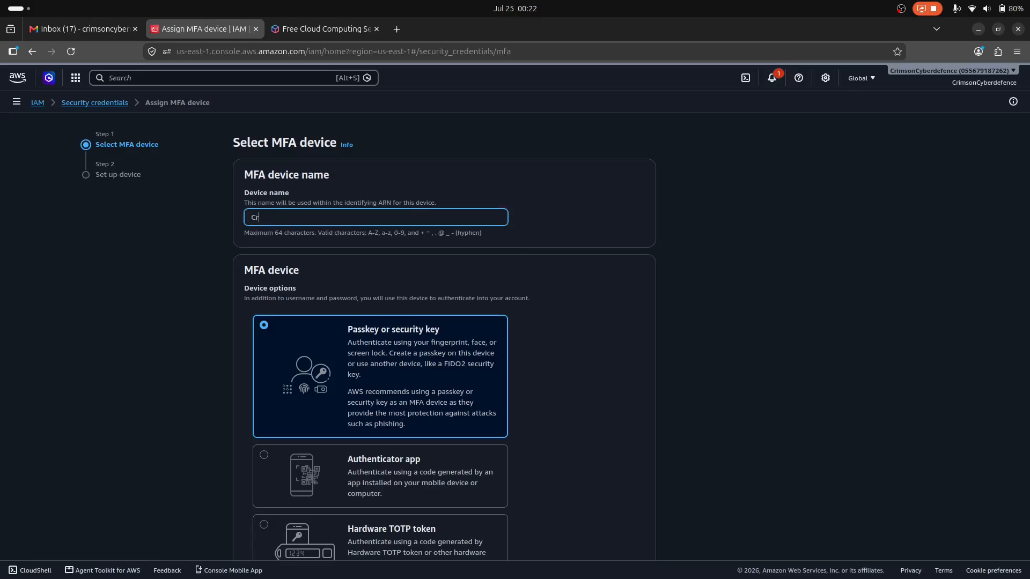
text(imsonCyberdefence)
click(406, 478)
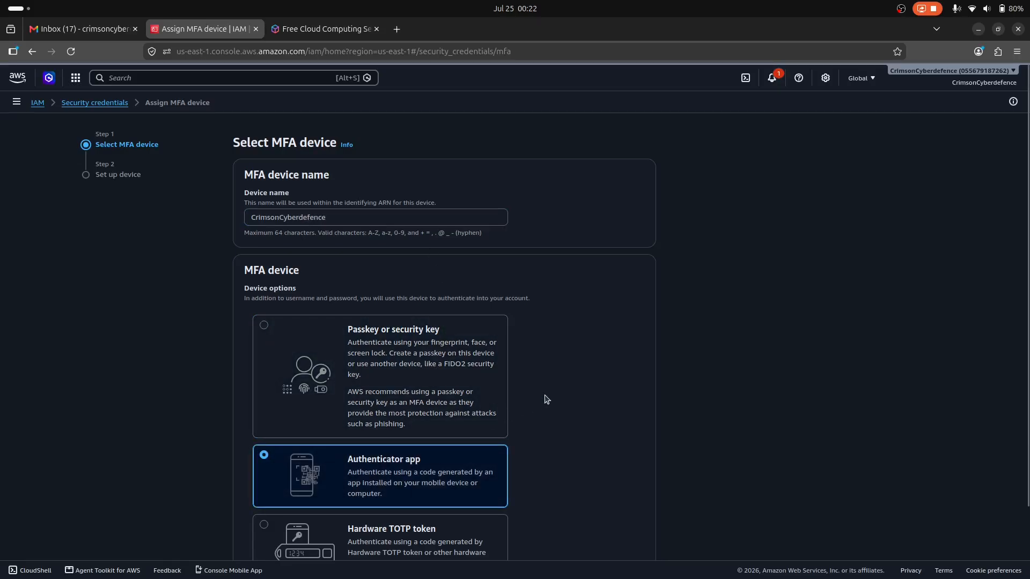
scroll(546, 399, down, 2)
click(634, 529)
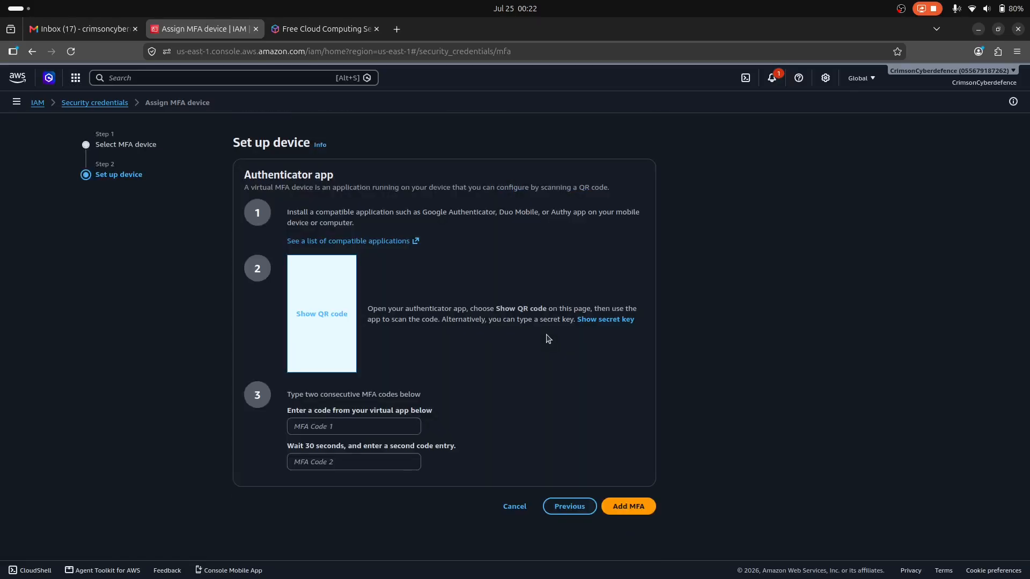
- Show the QR code for the authenticator app, enter two consecutive MFA codes, and add the MFA device
click(326, 314)
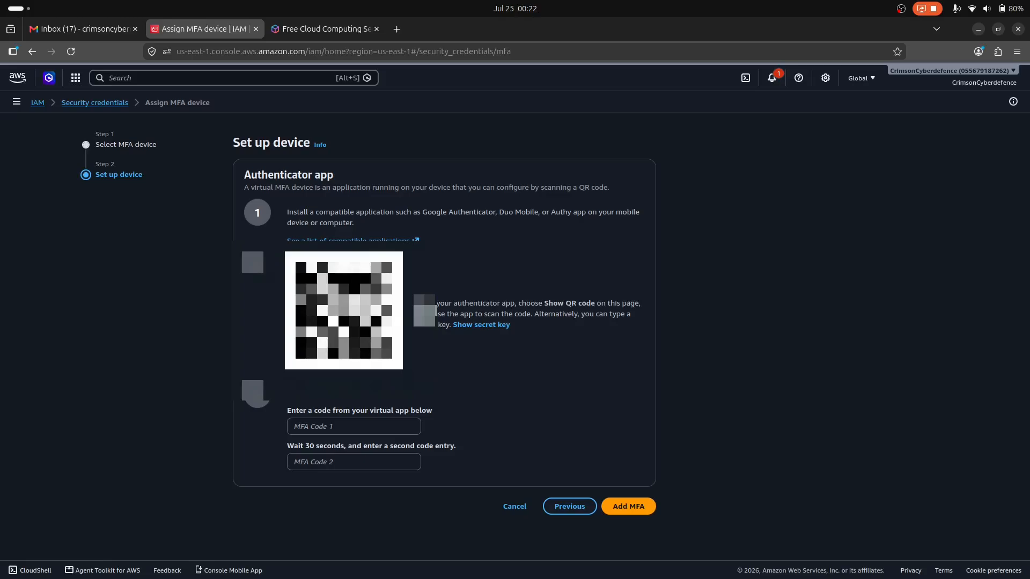
click(351, 422)
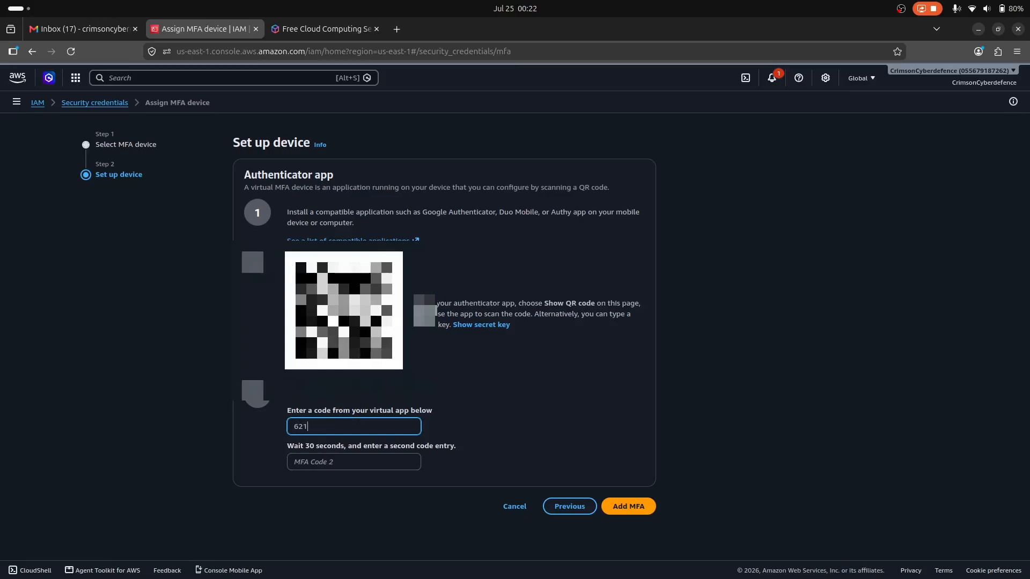
click(380, 461)
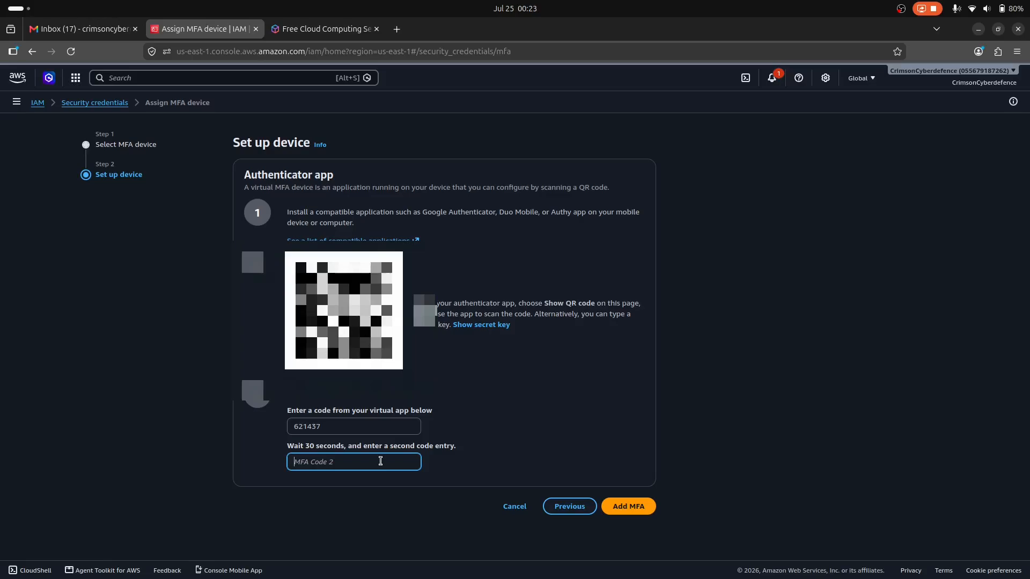
click(630, 509)
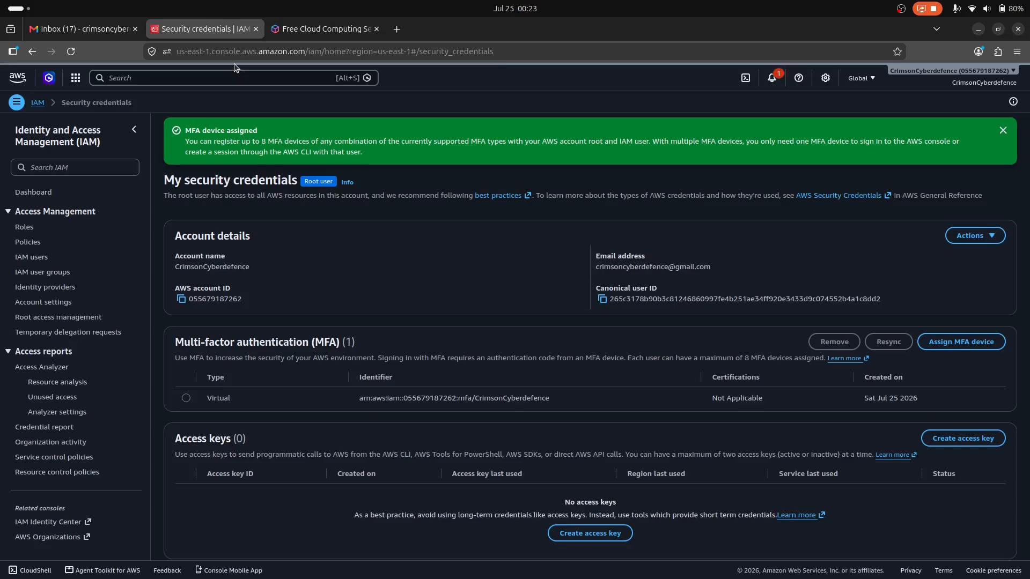
- Find the Billing and Cost Management service through the console search and open its Billing Preferences page
click(192, 76)
text(biling)
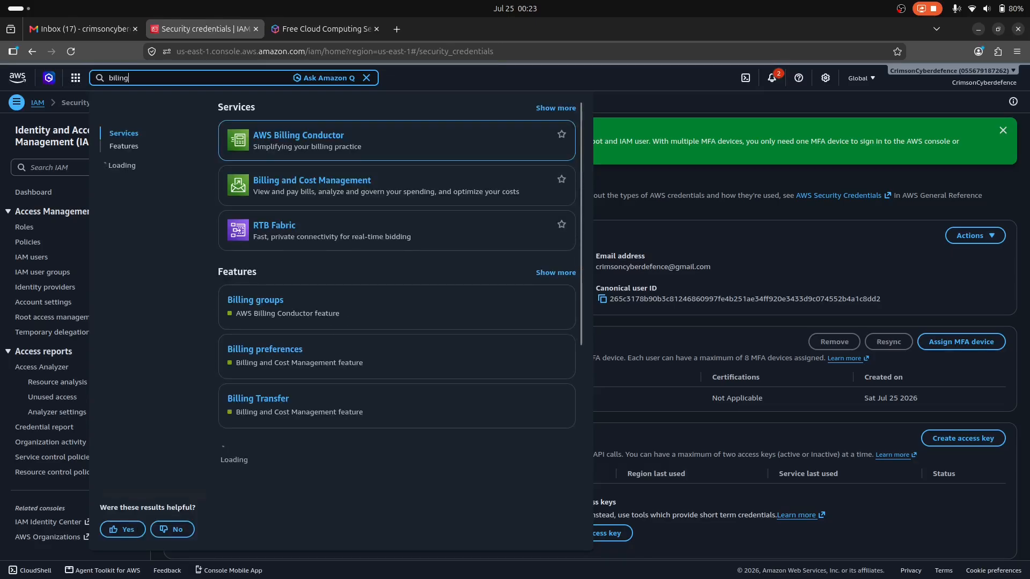
click(353, 184)
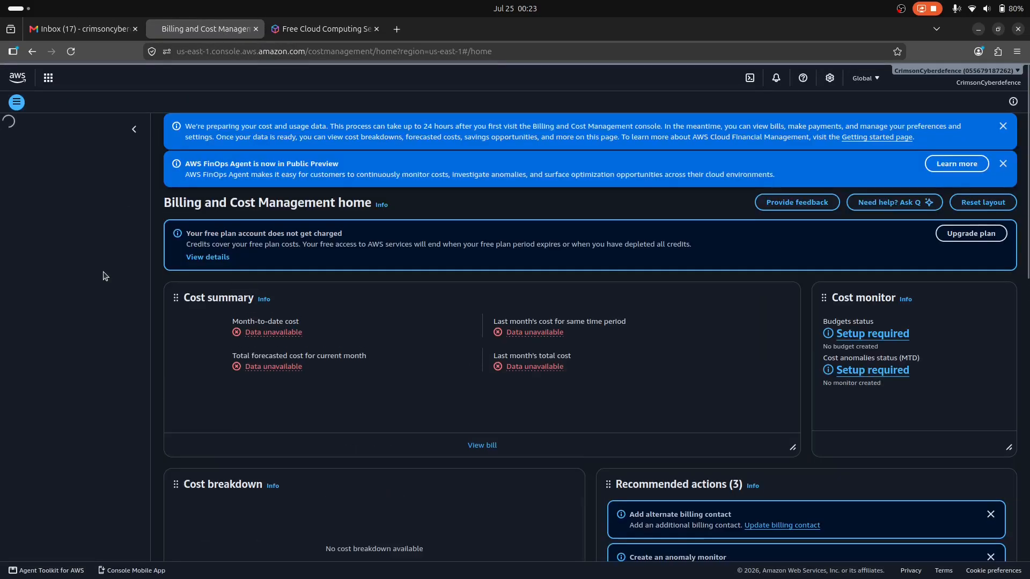
scroll(55, 432, down, 5)
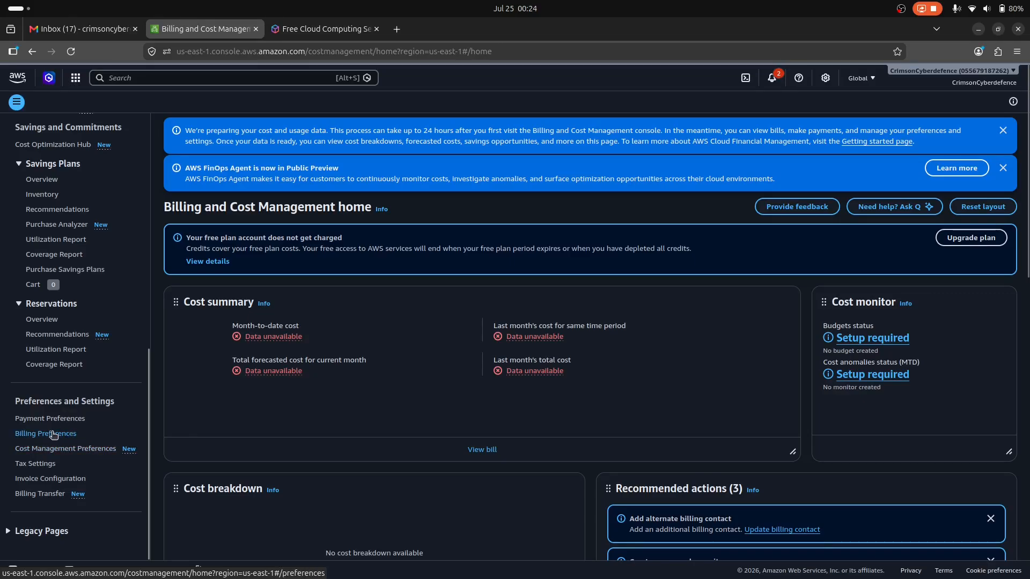
click(51, 433)
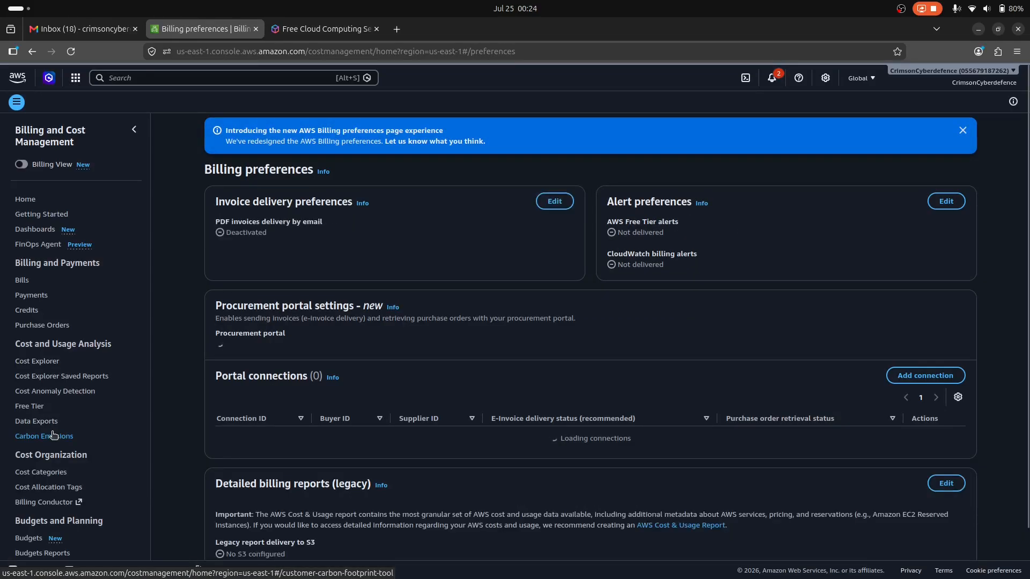
- Enable AWS Free Tier alerts and CloudWatch billing alerts in the alert preferences and save the update
click(948, 201)
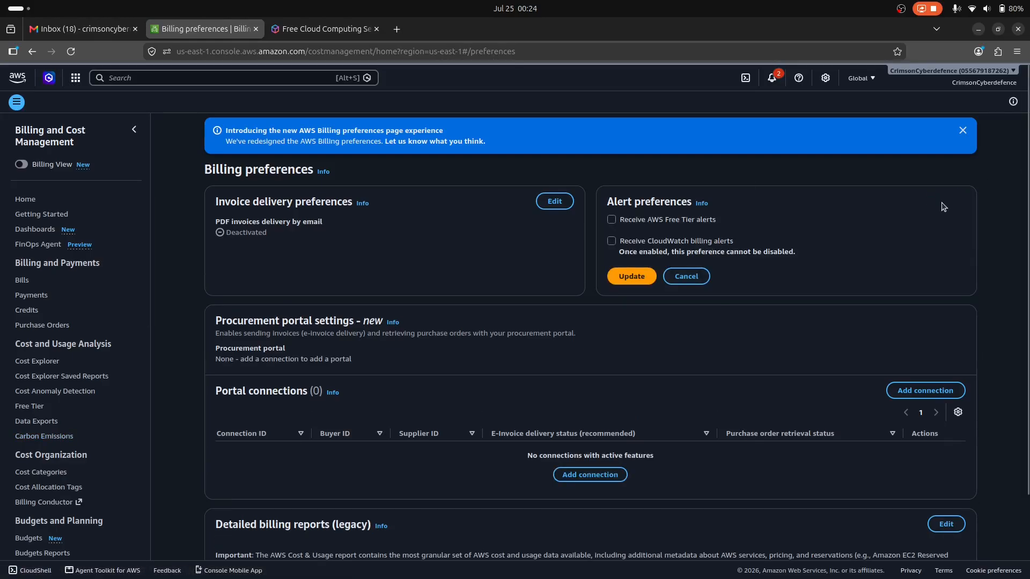
click(611, 220)
click(612, 301)
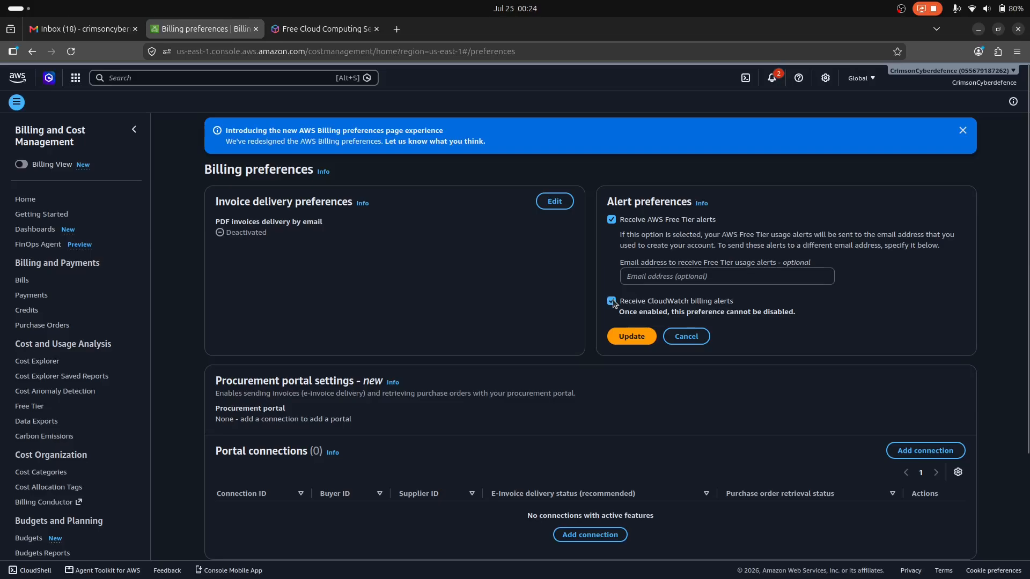
click(633, 340)
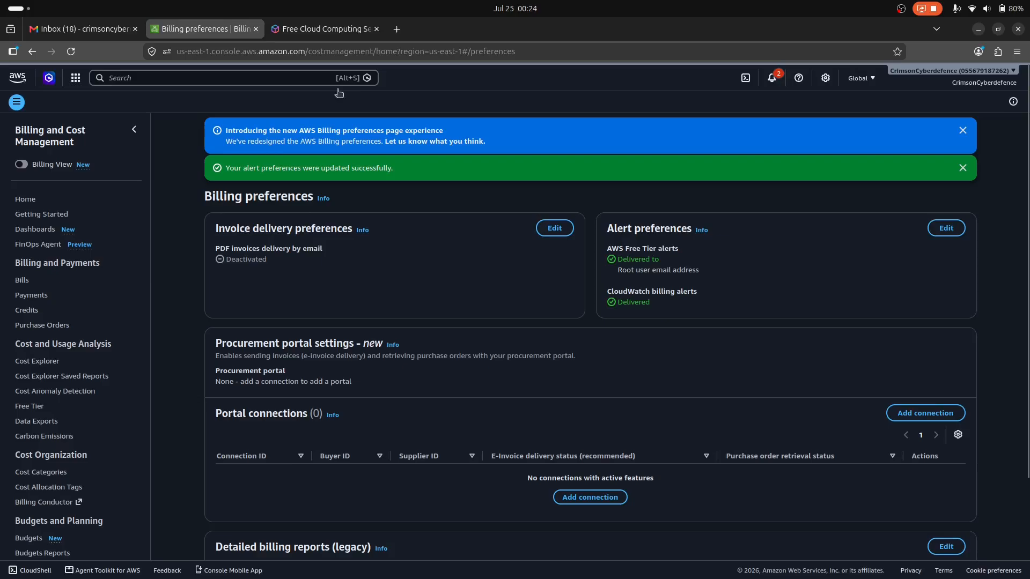
- Search the console for cloudwatch and open the CloudWatch service
click(155, 78)
text(c)
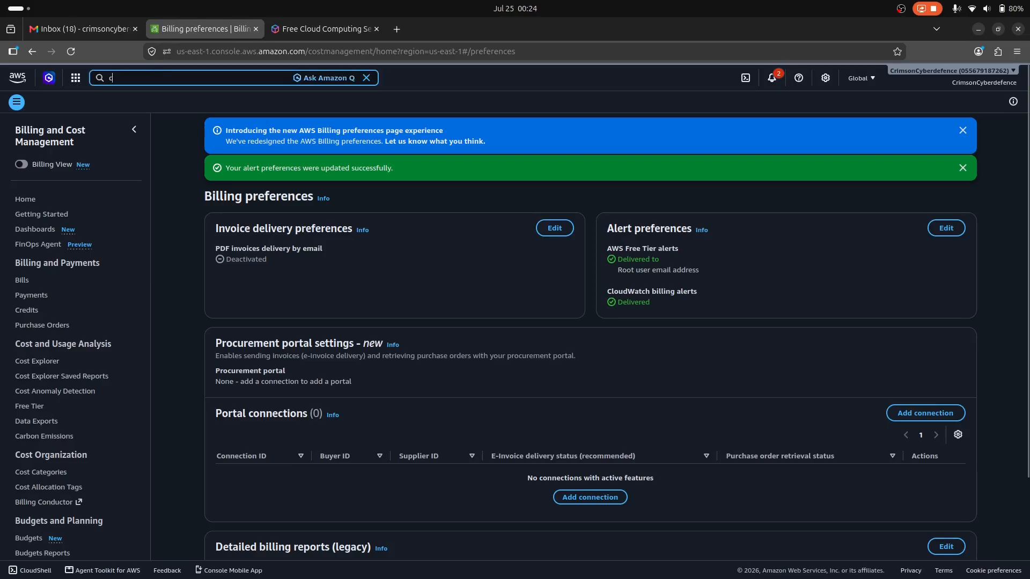
text(lpu)
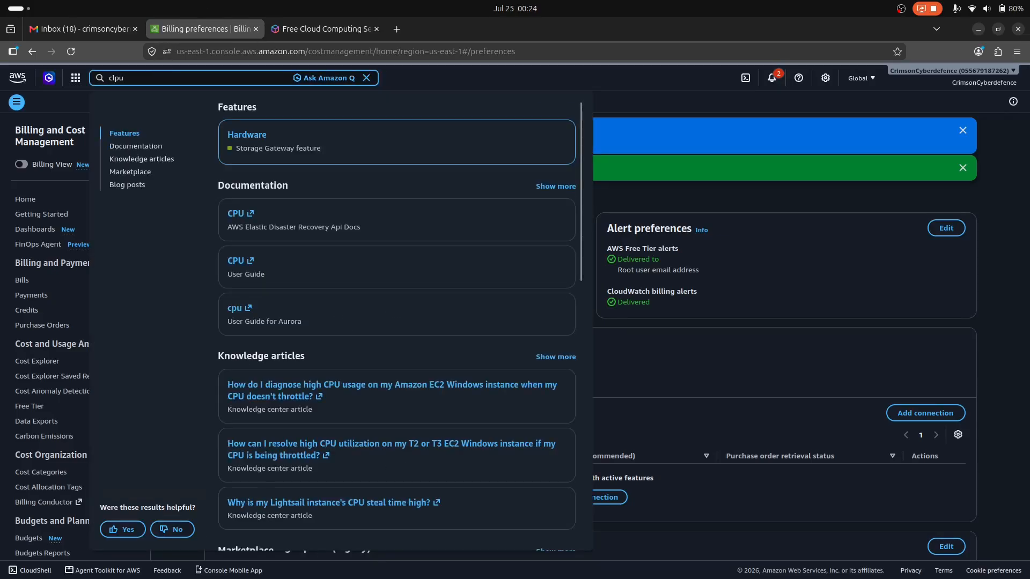
key(BackSpace)
key(BackSpace)
key(BackSpace)
text(loud)
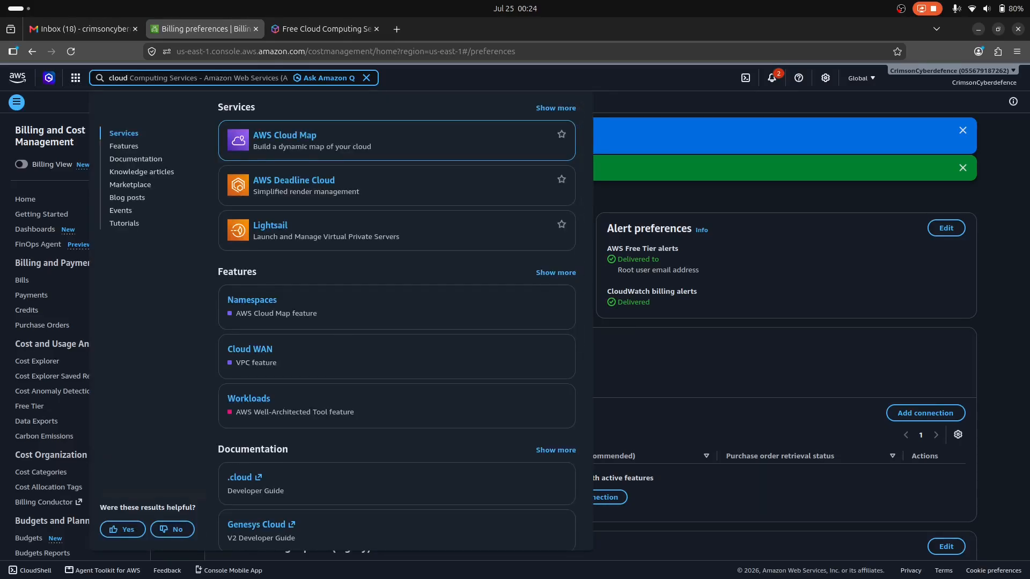
text(watch)
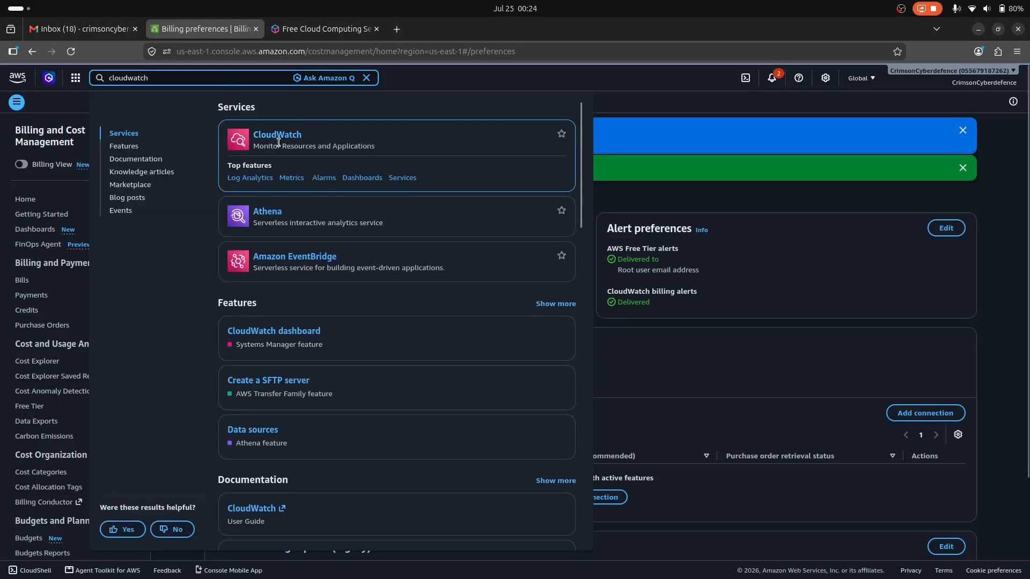
click(291, 137)
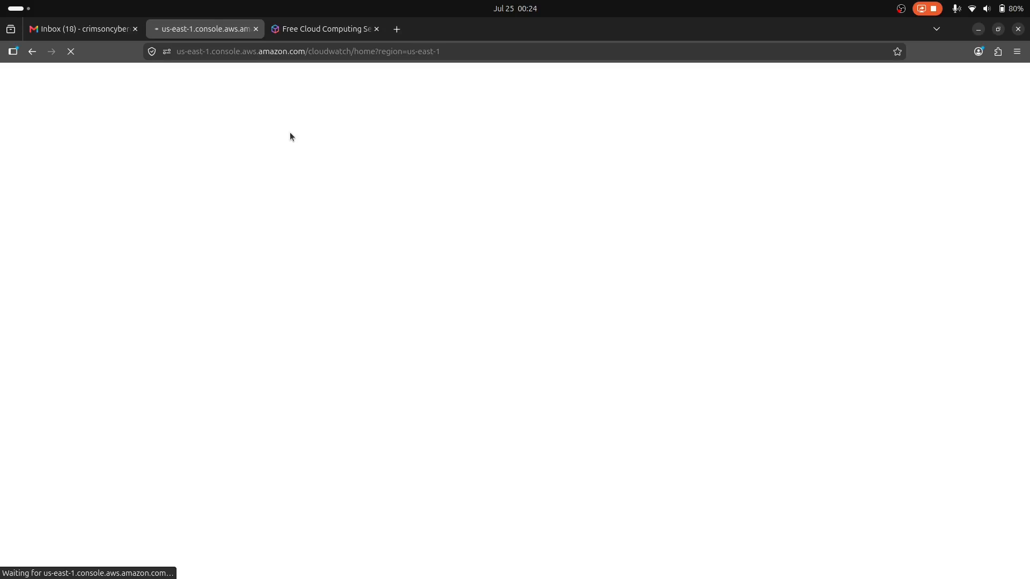
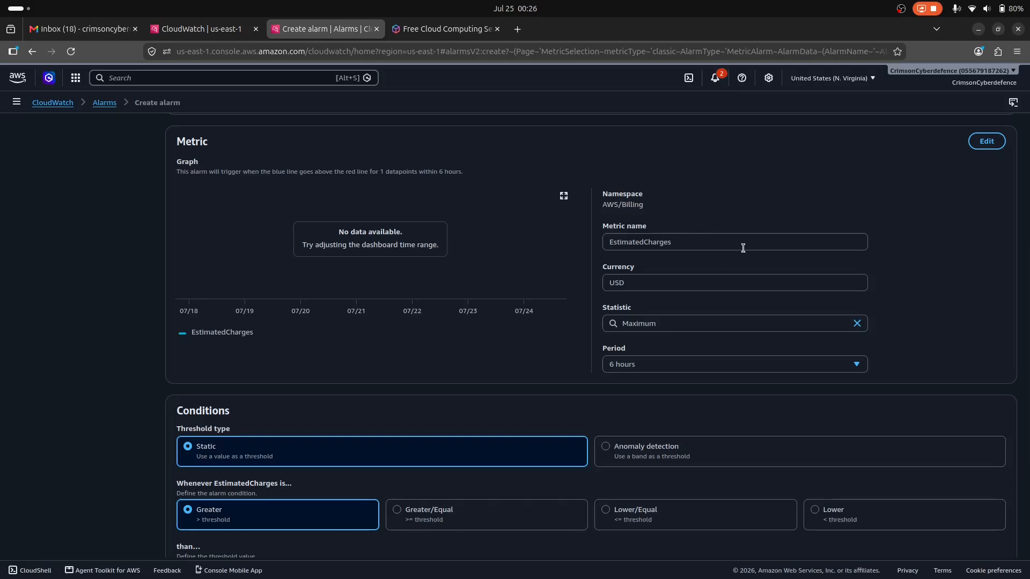
- Set the static condition to alarm when EstimatedCharges is greater than 5 USD and continue to the actions
scroll(743, 248, down, 3)
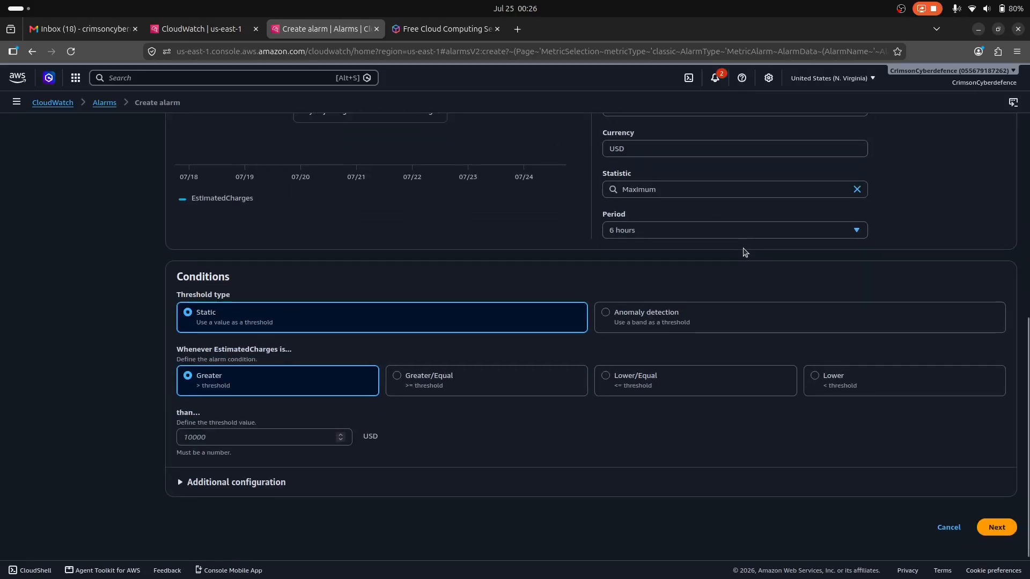
click(247, 444)
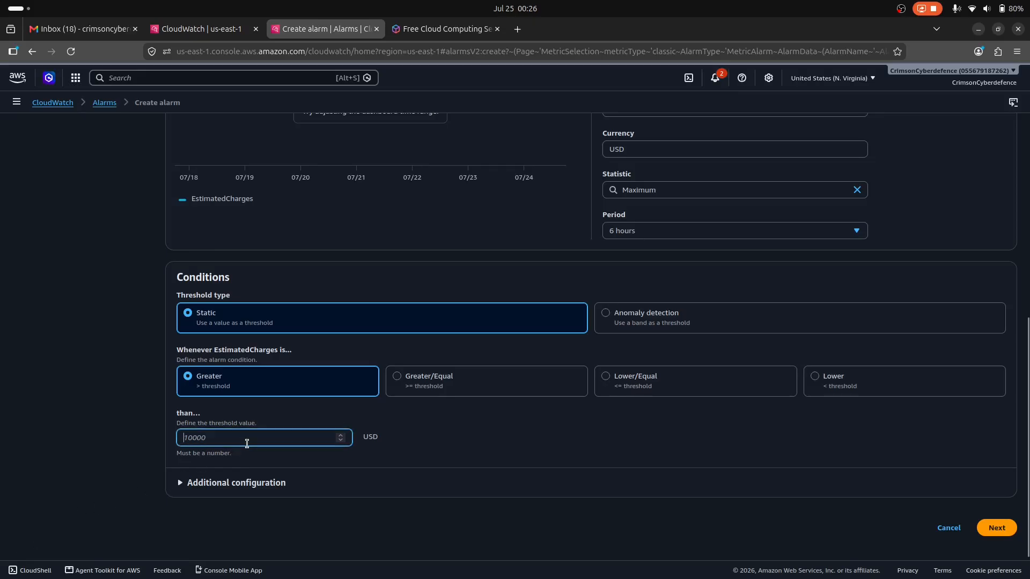
text(5)
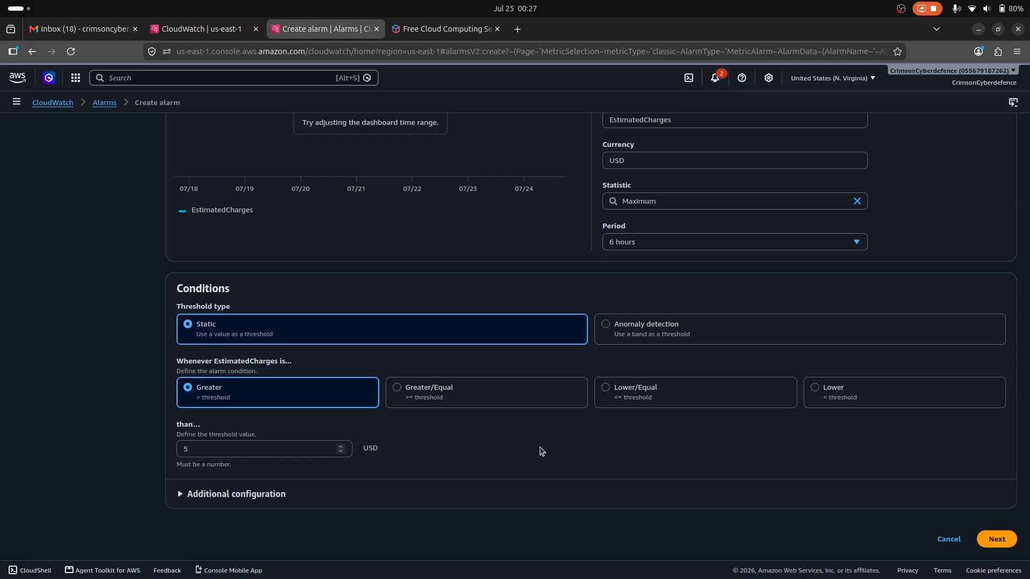
click(996, 540)
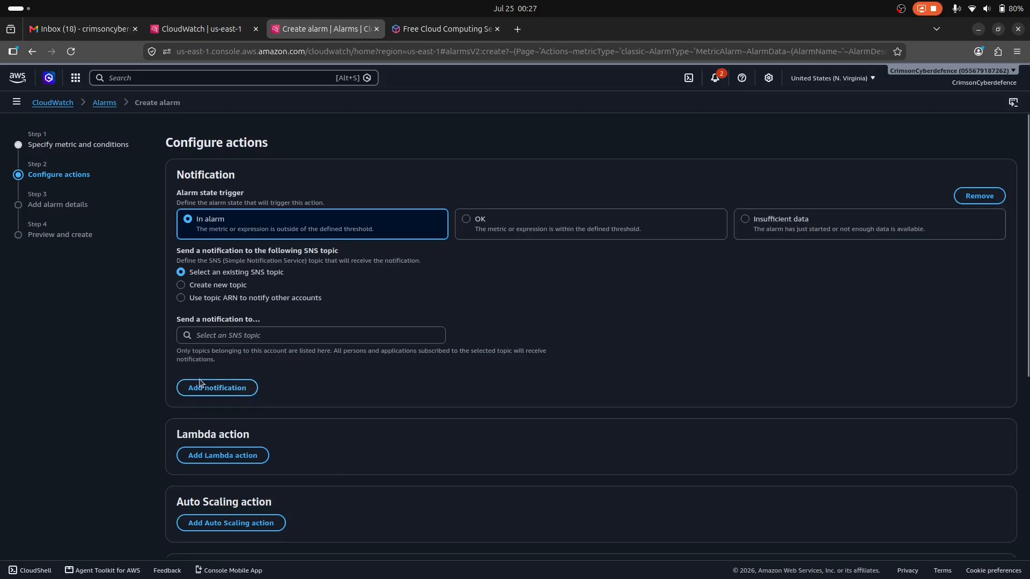
- Create a new SNS topic with the default name and the account's email as endpoint for the alarm notification, then continue to alarm details
click(190, 287)
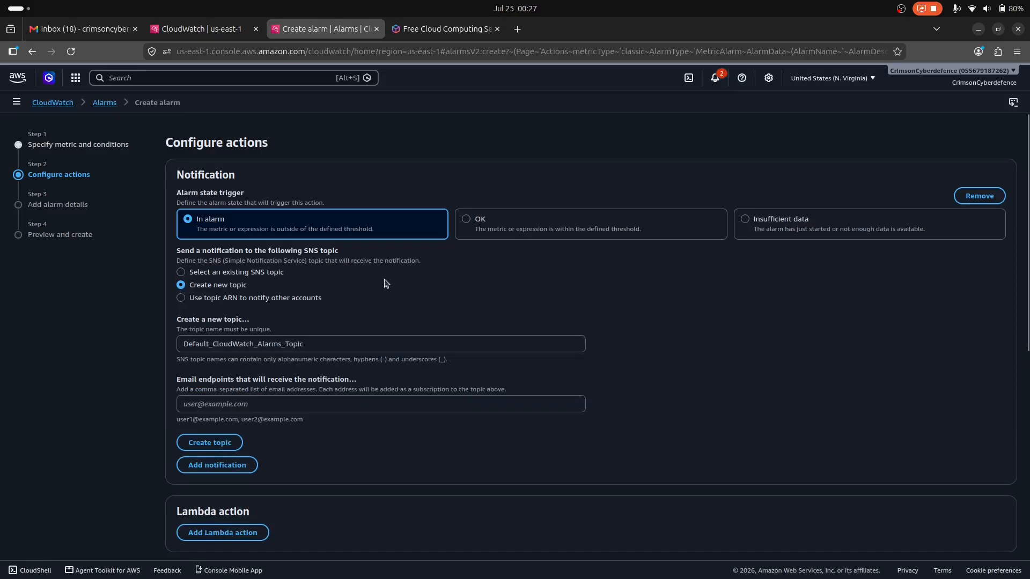
click(246, 407)
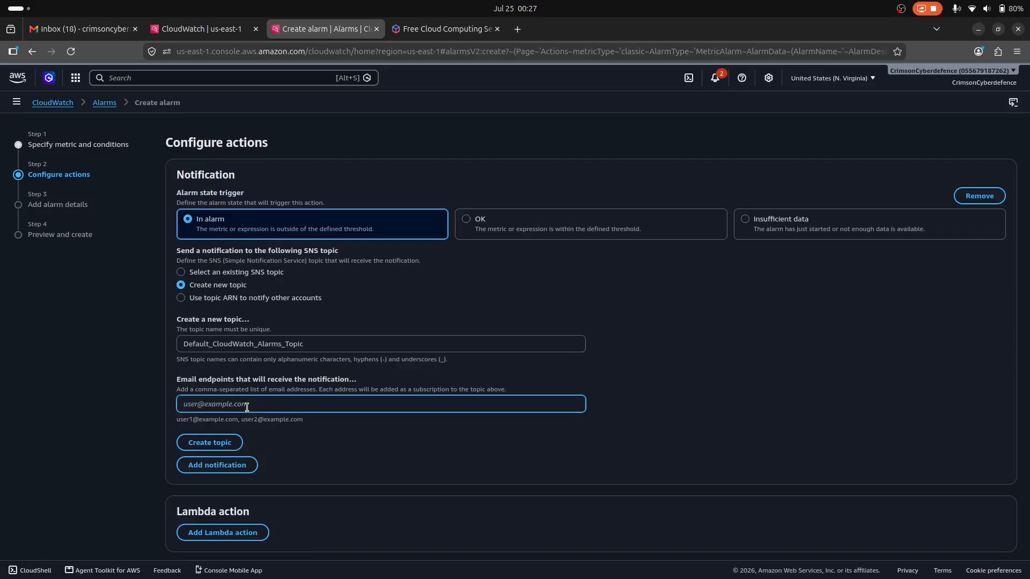
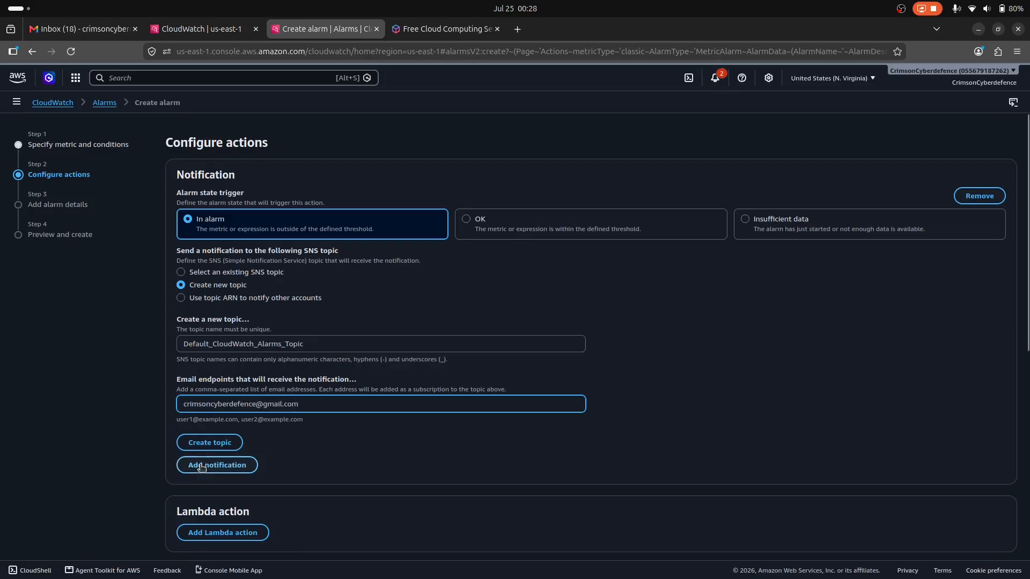
click(217, 447)
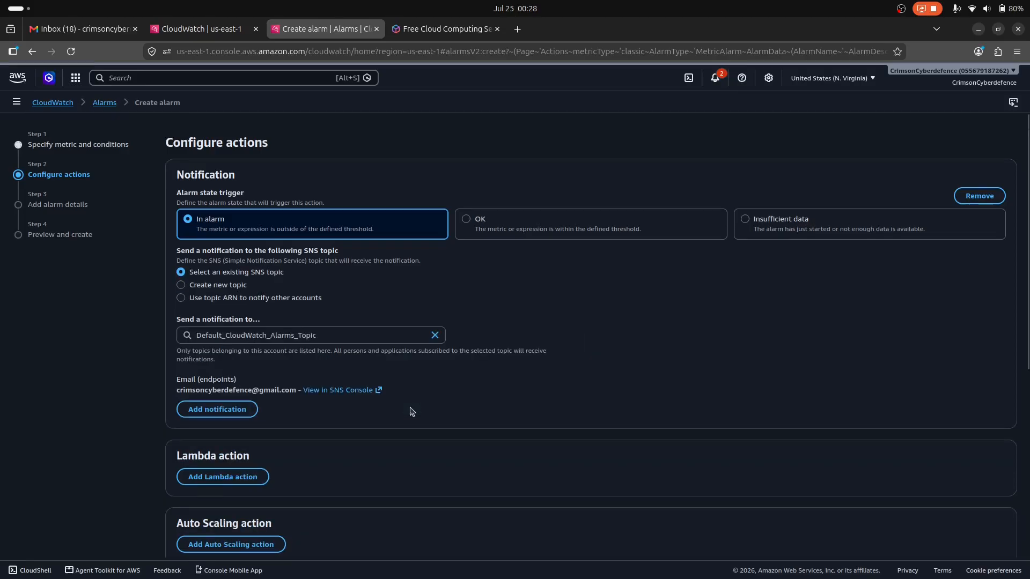
scroll(411, 412, down, 5)
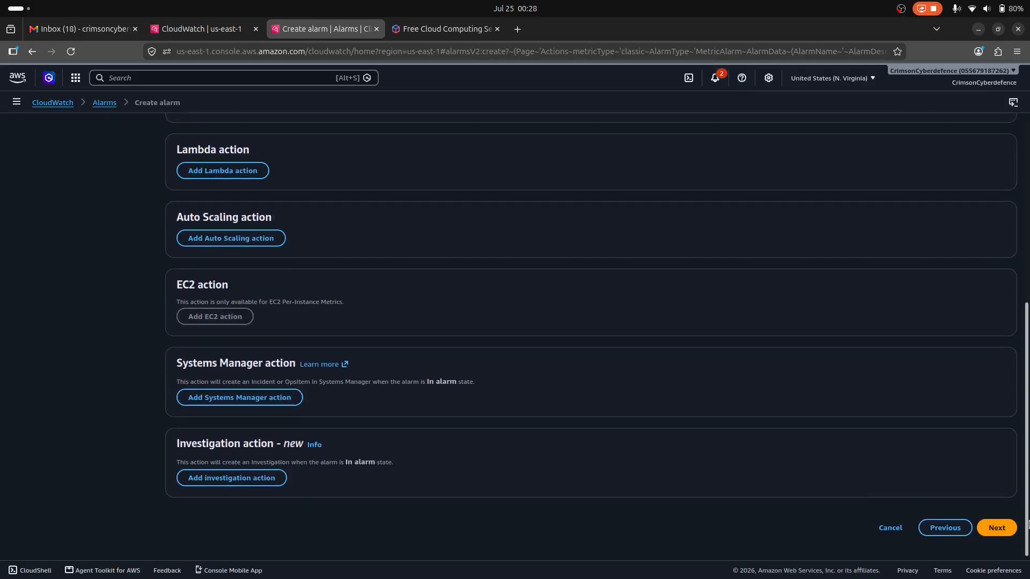
click(995, 529)
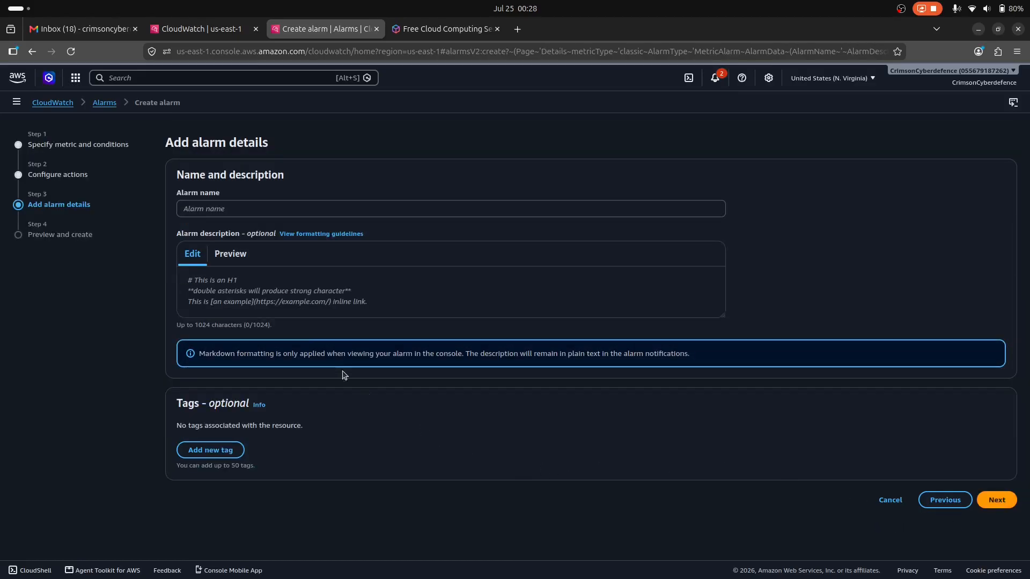
- Name the alarm Billing Alarm, review the configuration, and create it
click(346, 211)
text(Billing )
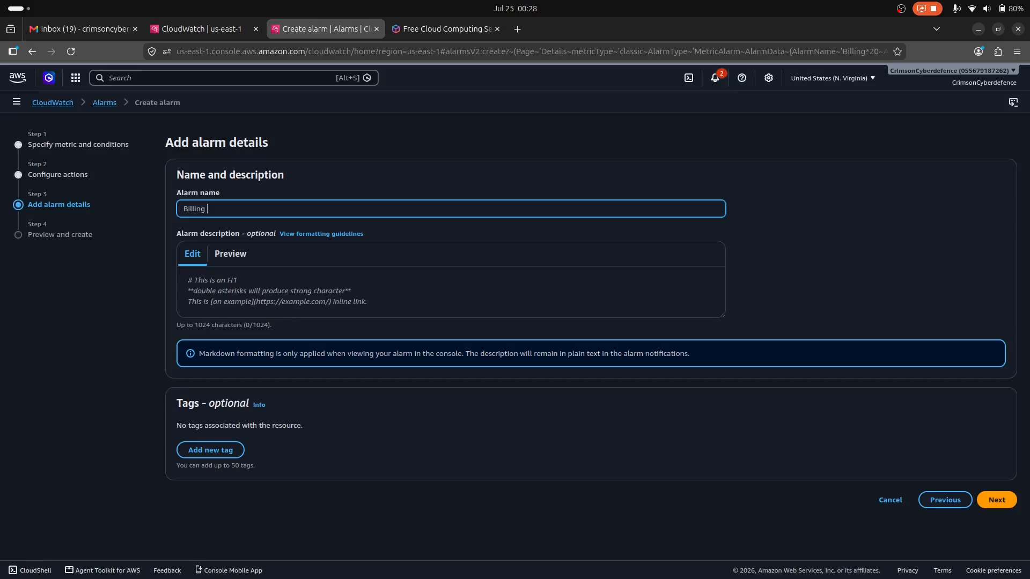
text(Alarm)
click(997, 500)
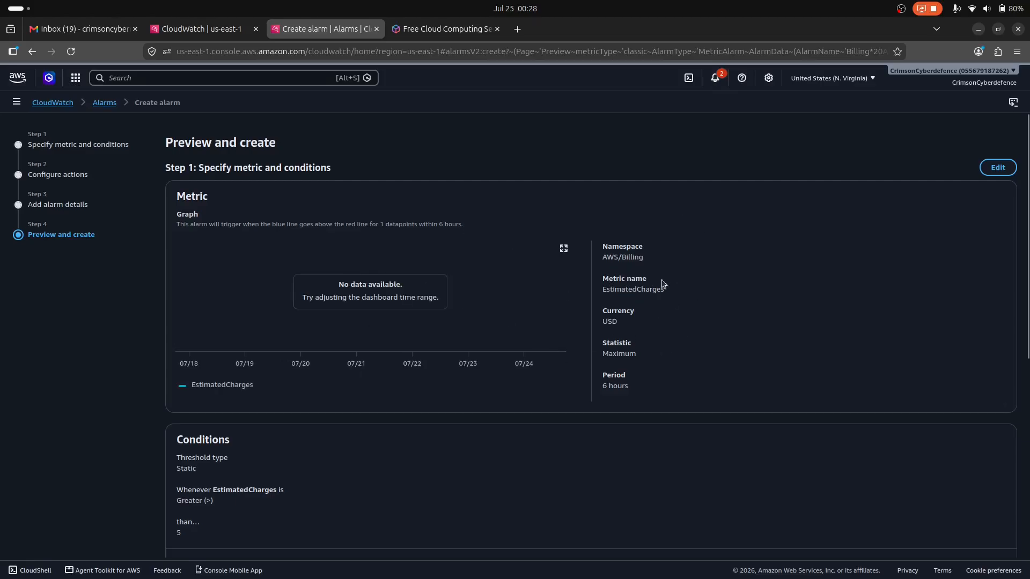
scroll(513, 333, down, 6)
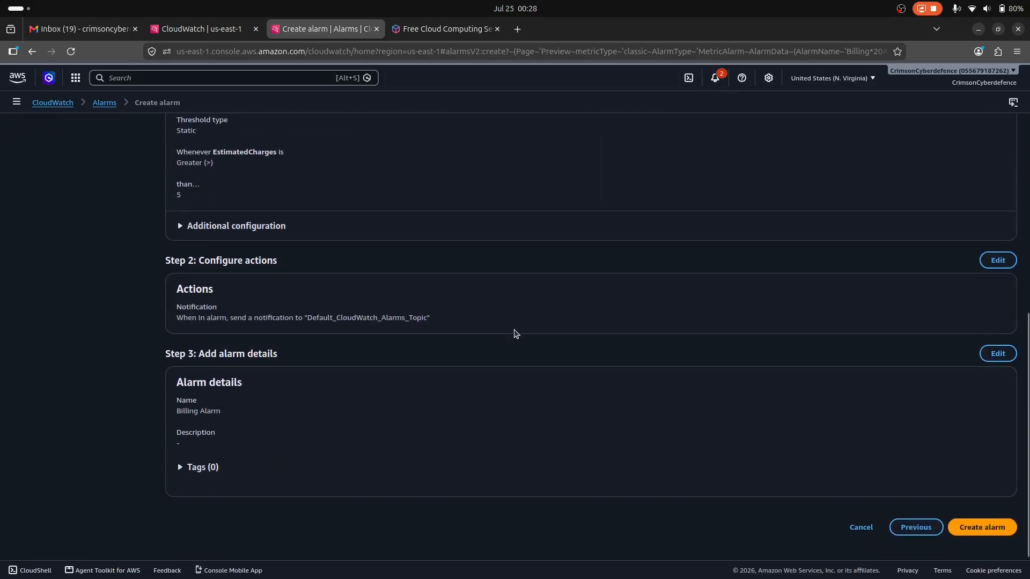
click(979, 528)
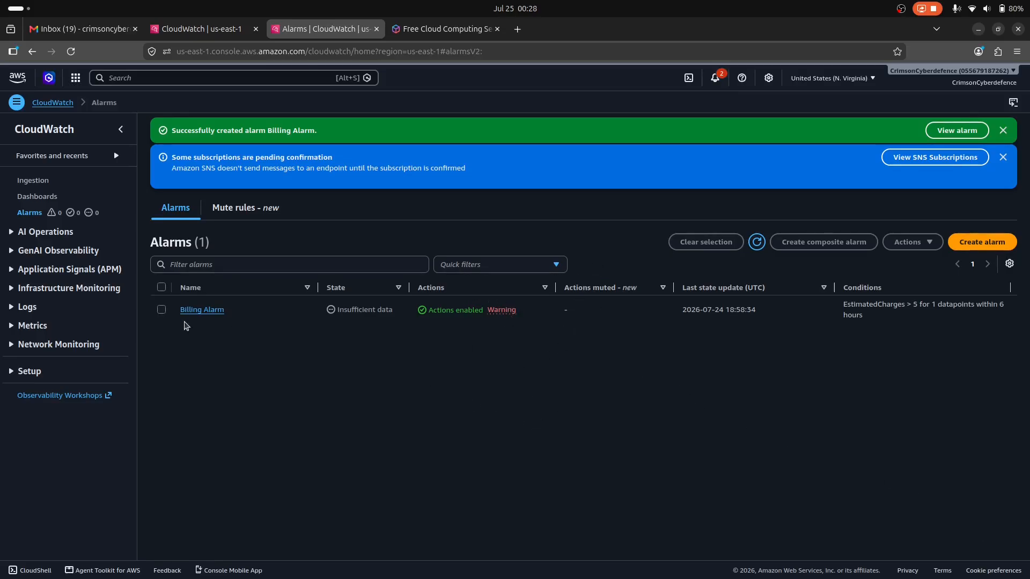
- Switch to Gmail, open the AWS Notification - Subscription Confirmation email, confirm the subscription, and close the confirmation page
click(100, 32)
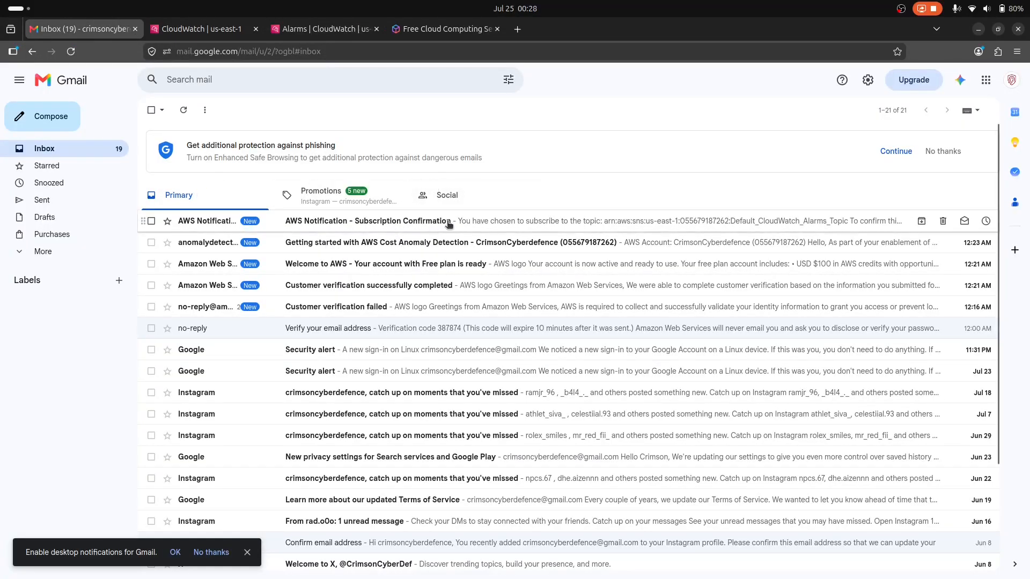
click(429, 226)
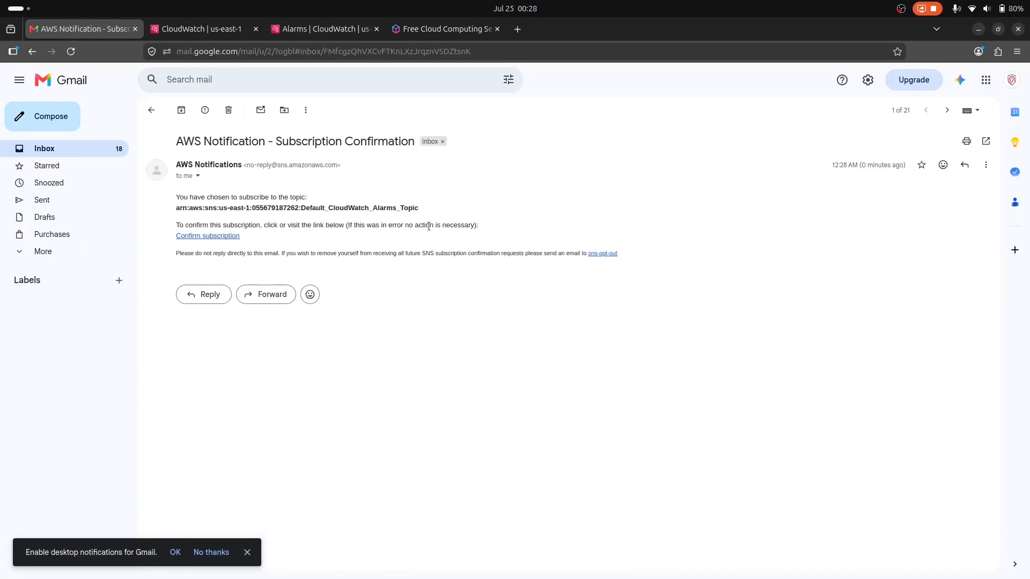
click(216, 237)
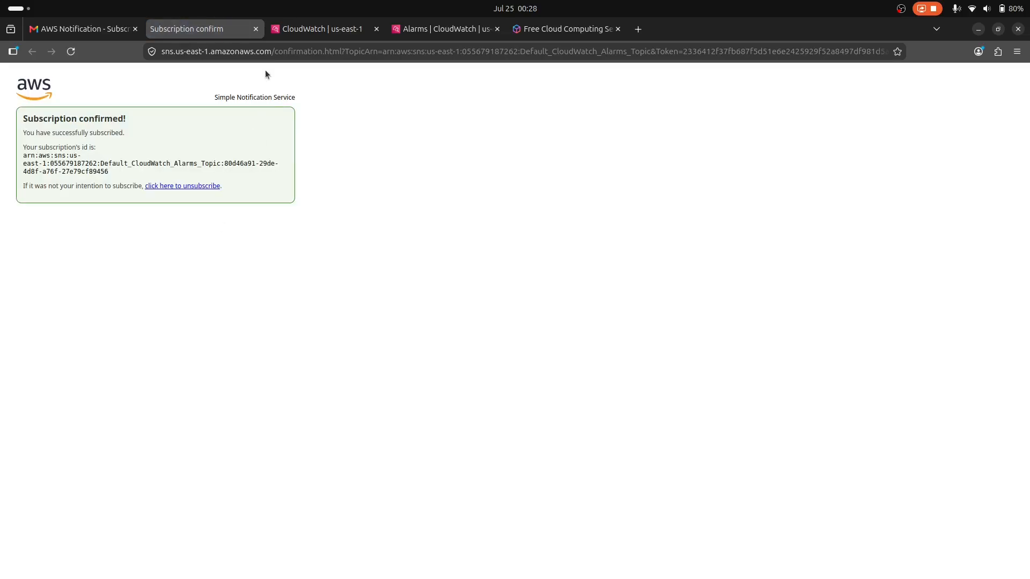
click(255, 29)
- Return to the CloudWatch alarms list and reload it to check the Billing Alarm
click(447, 31)
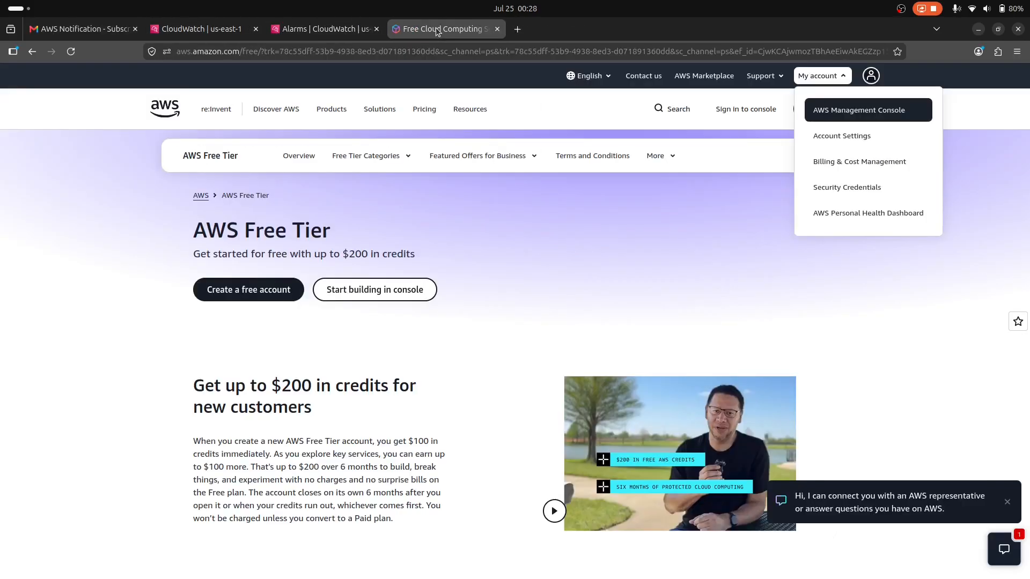
click(313, 30)
key(F5)
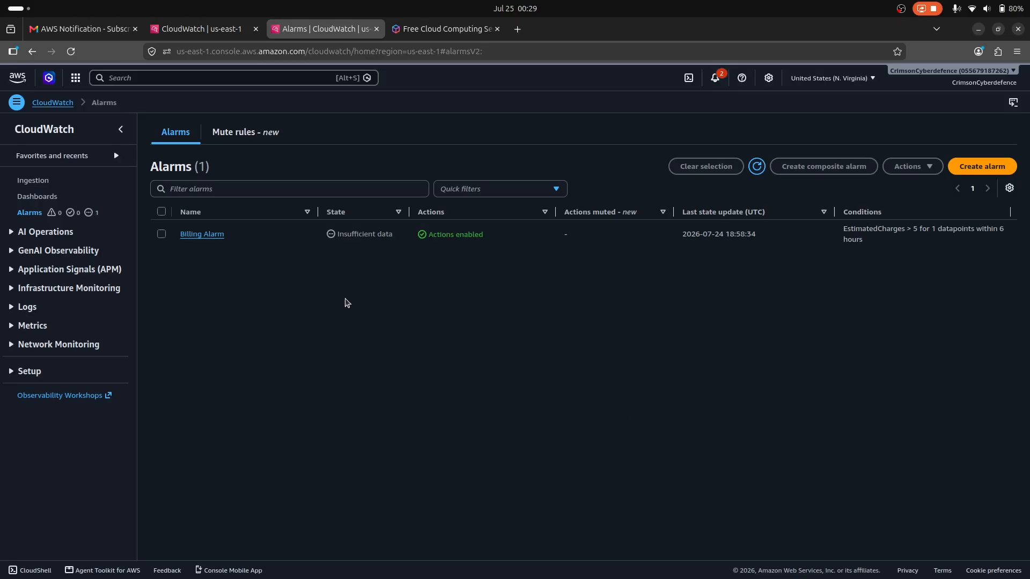
- Search the console for iam, open the IAM users page, and start creating a user
click(172, 81)
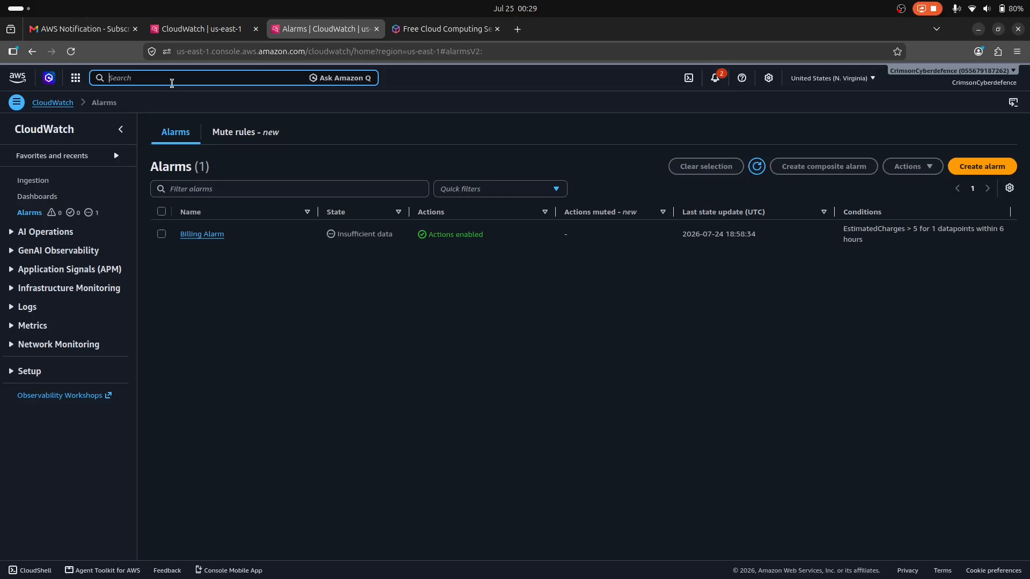
text(iam)
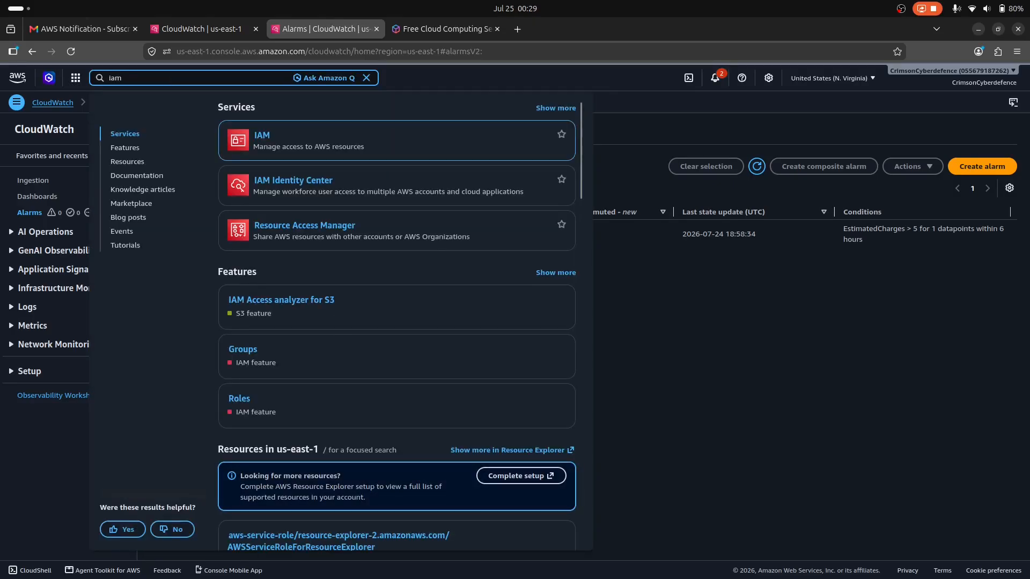
click(266, 140)
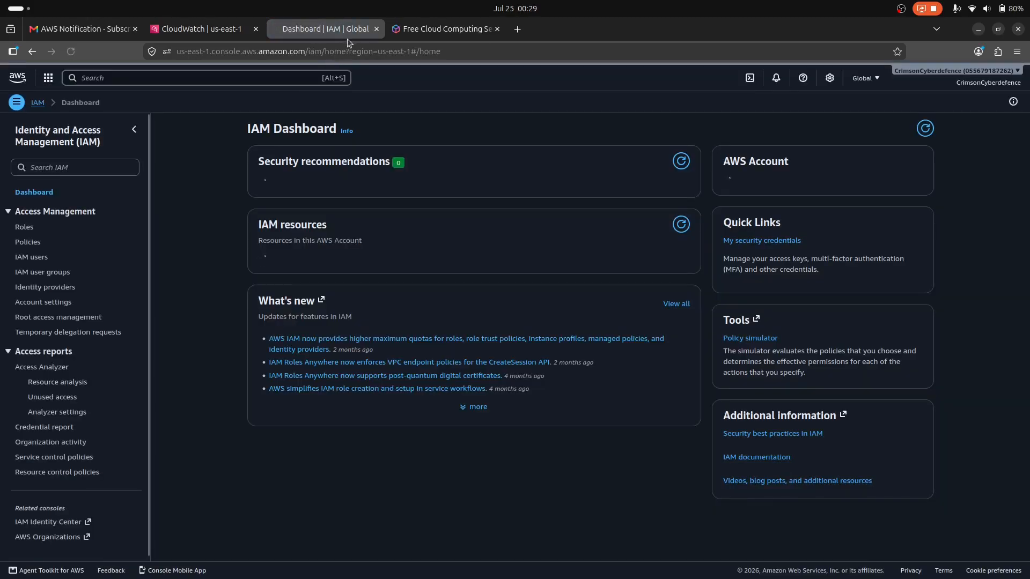
click(38, 260)
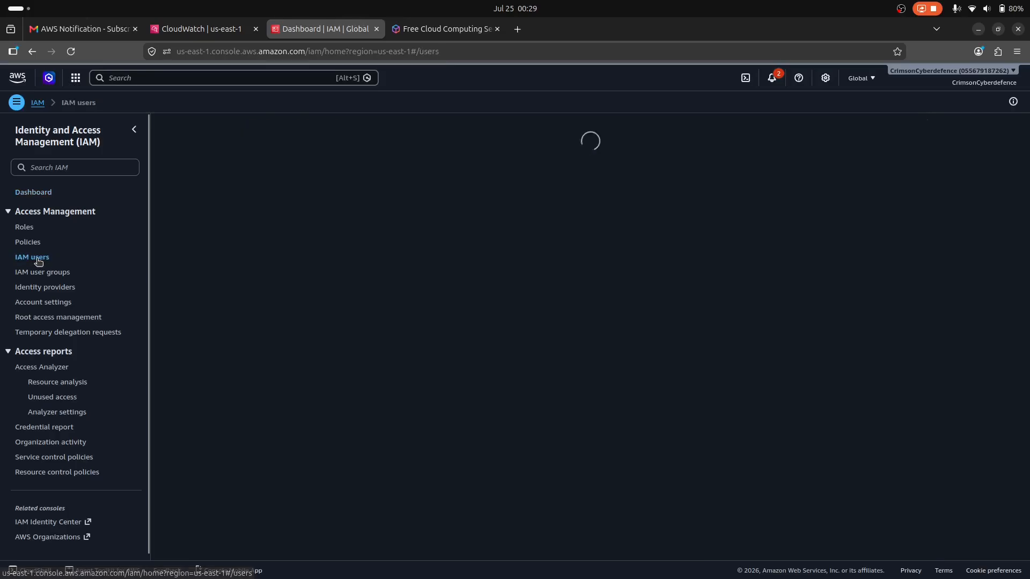
click(985, 139)
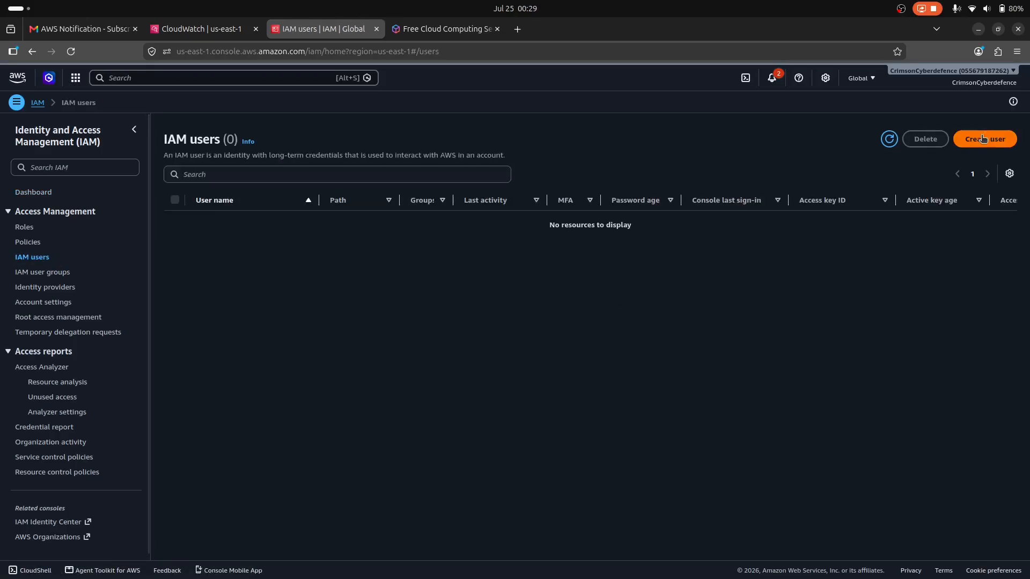
- Enter the new IAM user's name and provide the user access to the AWS Management Console
click(310, 217)
text(raghavan)
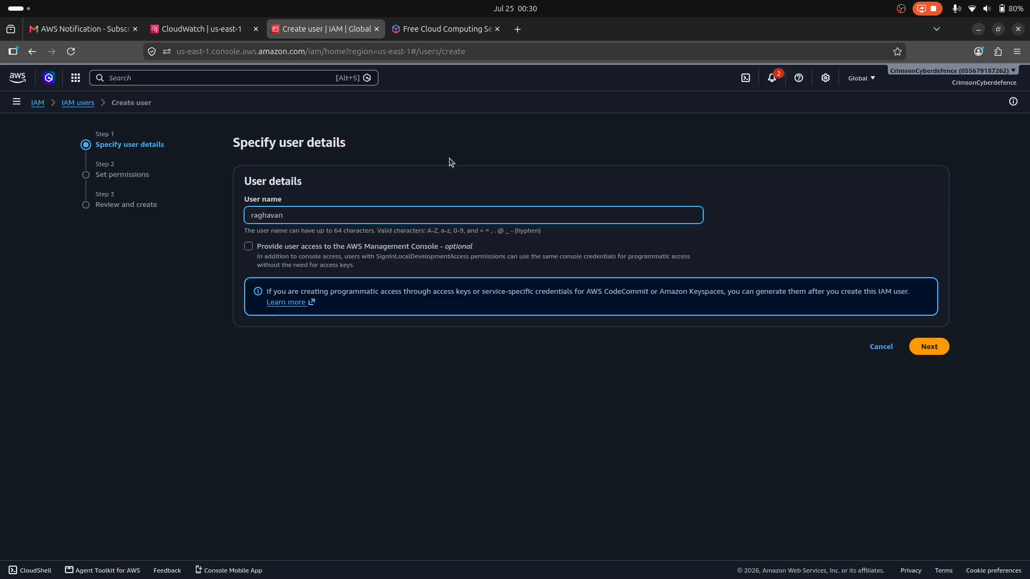
click(338, 248)
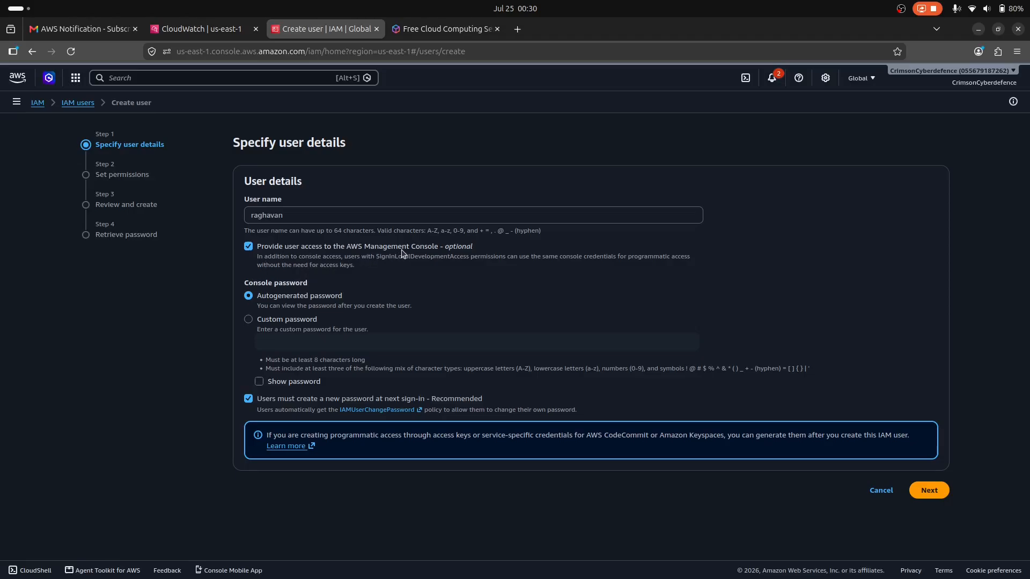
- Enter a custom console password, turn off the required password change at next sign-in, and try to continue
click(250, 321)
click(293, 347)
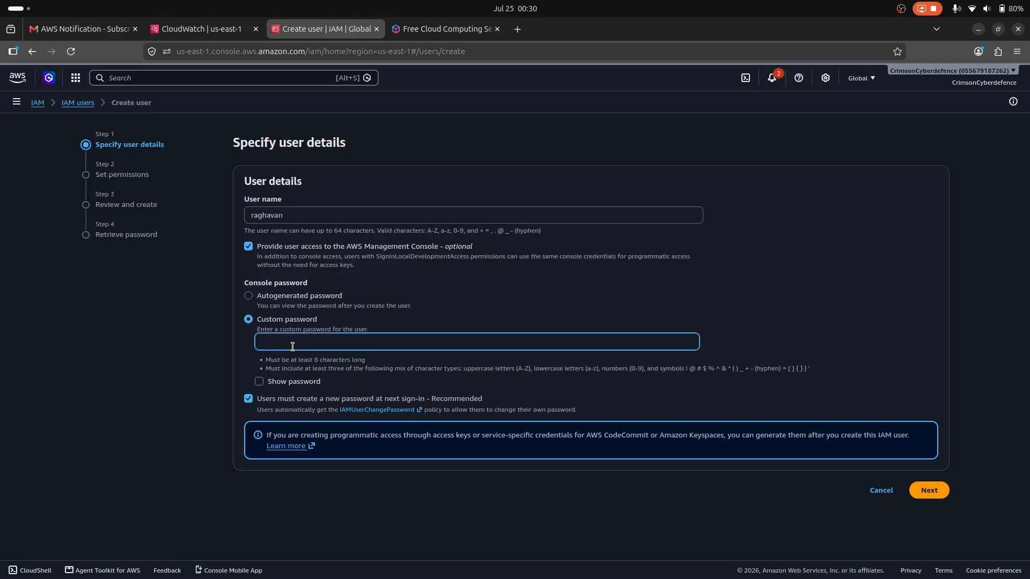
text(•)
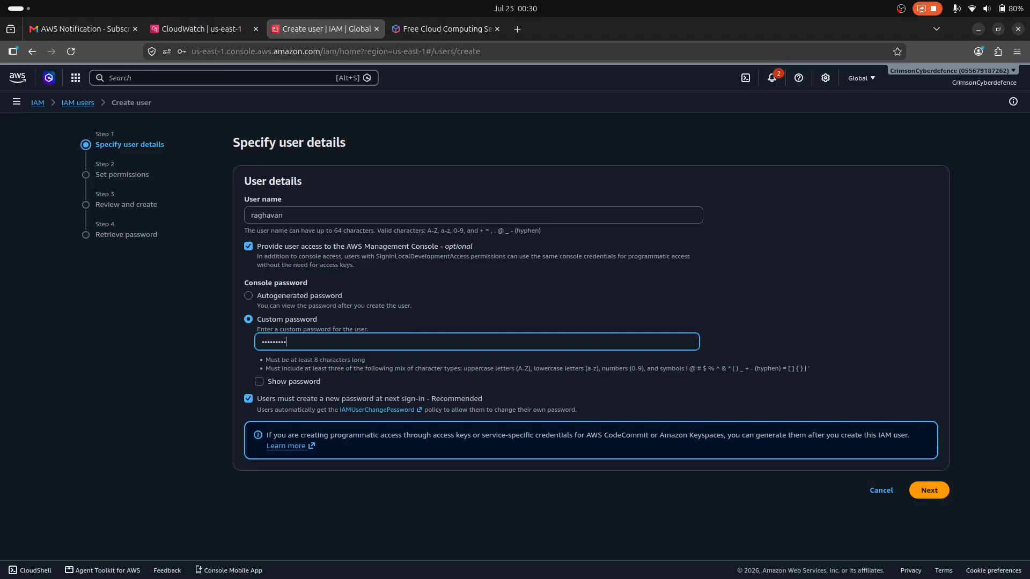
key(BackSpace)
key(BackSpace)
key(BackSpace)
key(BackSpace)
key(BackSpace)
key(BackSpace)
key(BackSpace)
key(BackSpace)
key(BackSpace)
key(BackSpace)
text(••)
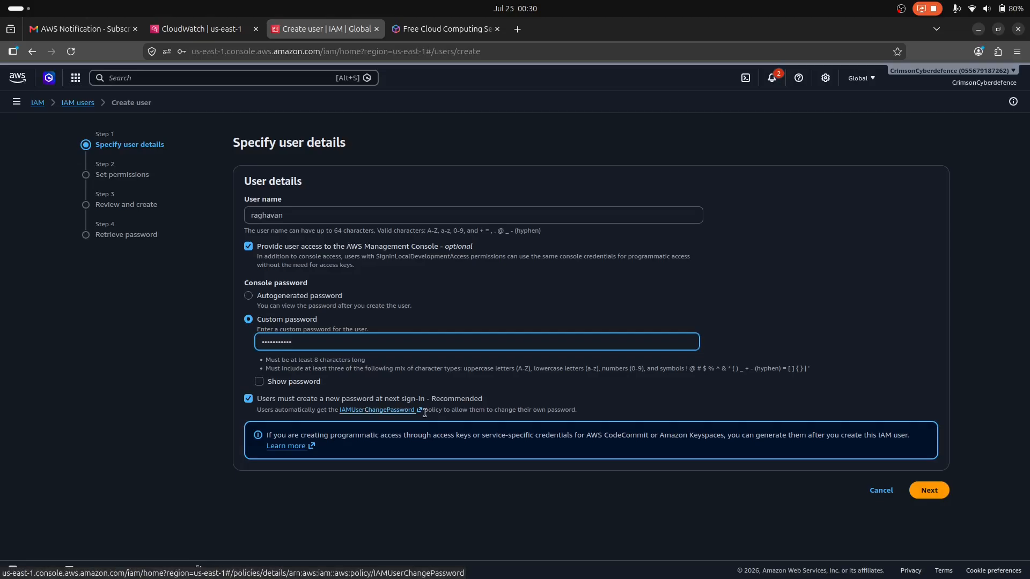
click(252, 401)
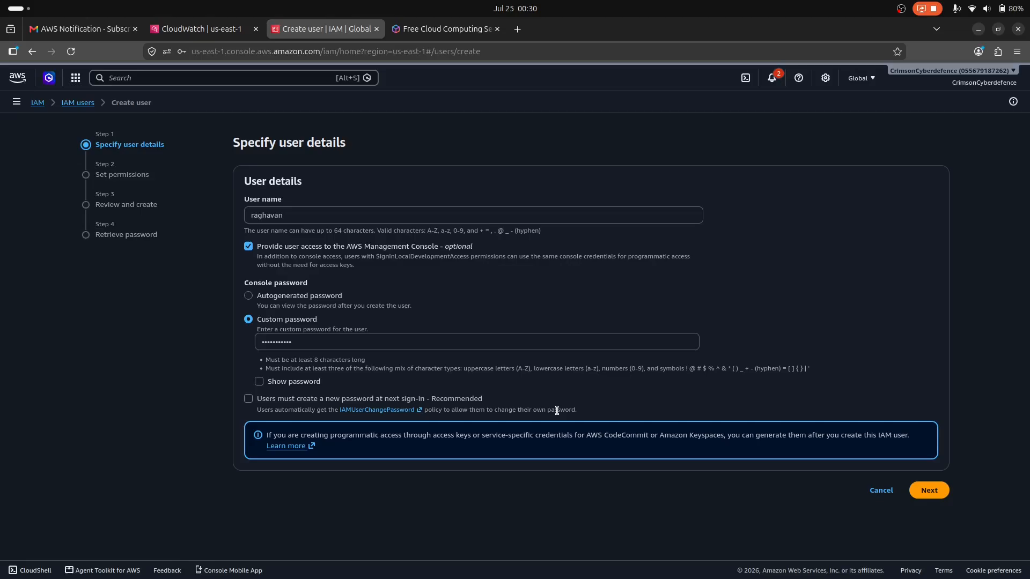
click(936, 492)
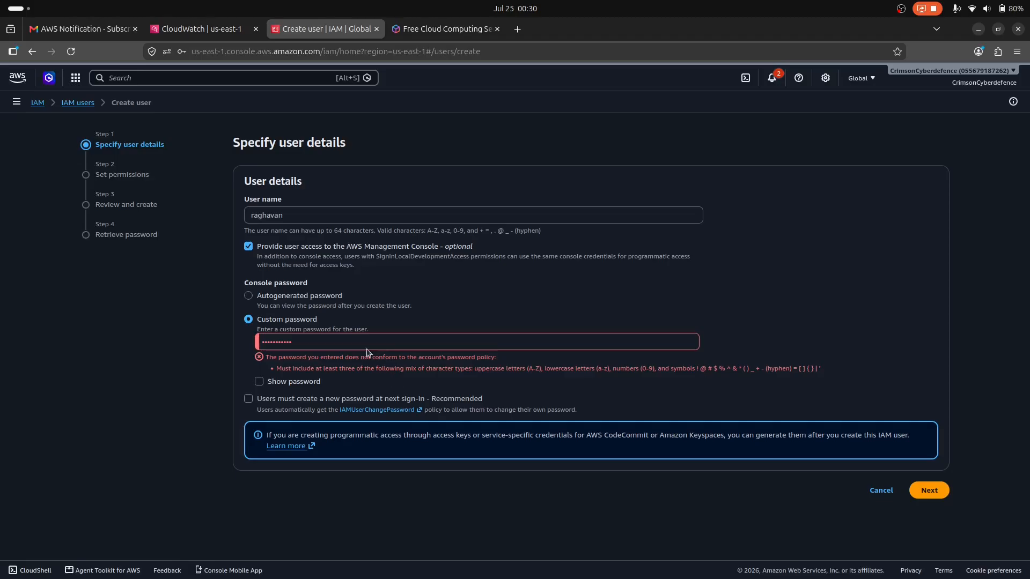
- Replace the custom console password with one that meets the password policy and continue to the permissions
double_click(336, 337)
text(R)
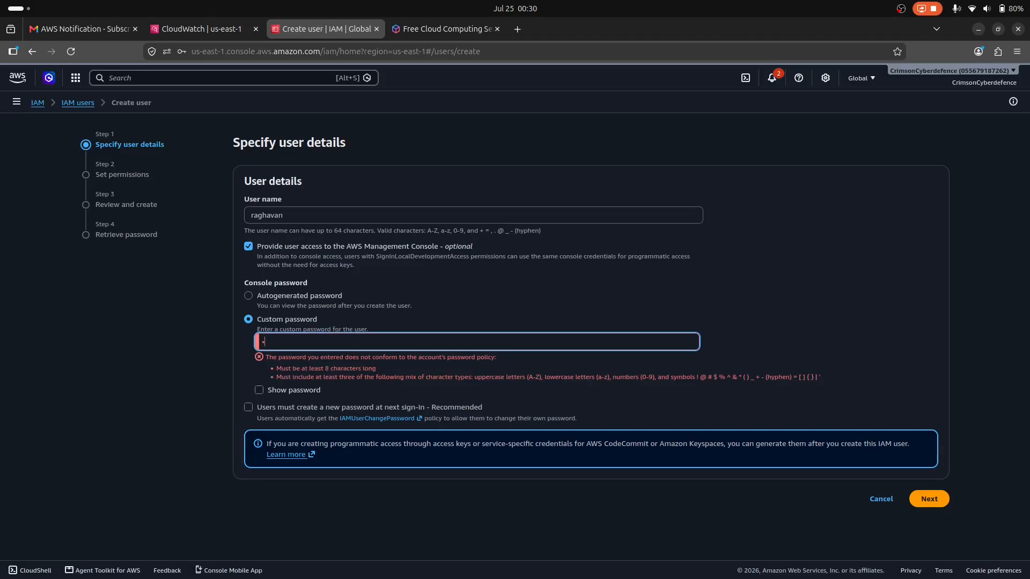
key(BackSpace)
text(•••)
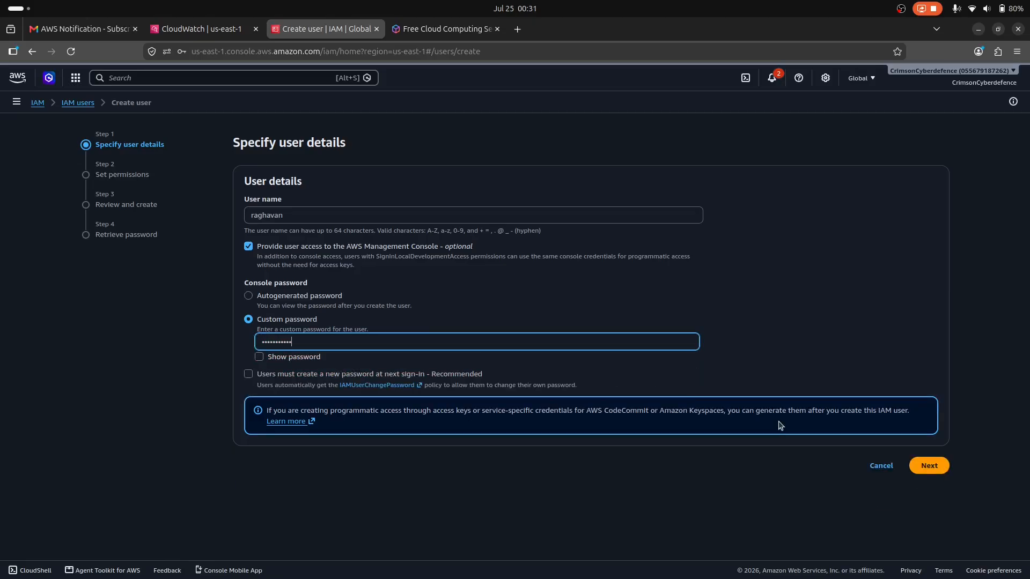
click(929, 466)
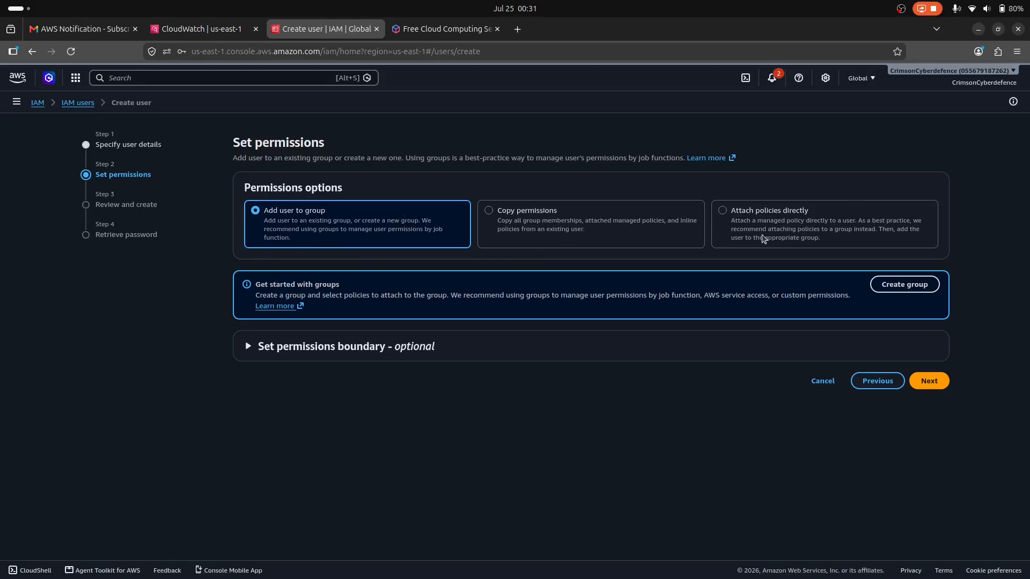
- Attach the AdministratorAccess policy directly to the new IAM user and create the user
click(758, 221)
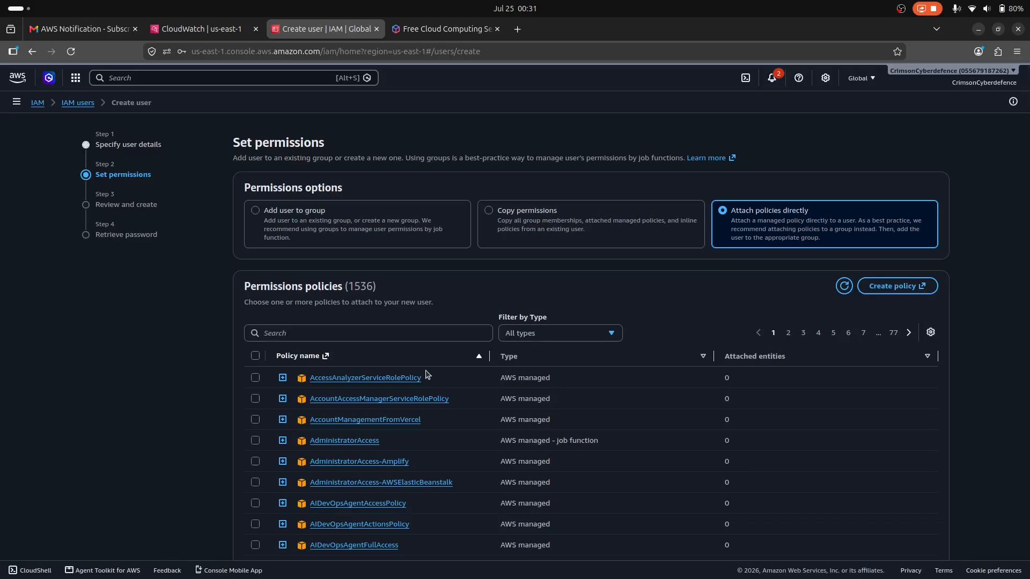
click(255, 441)
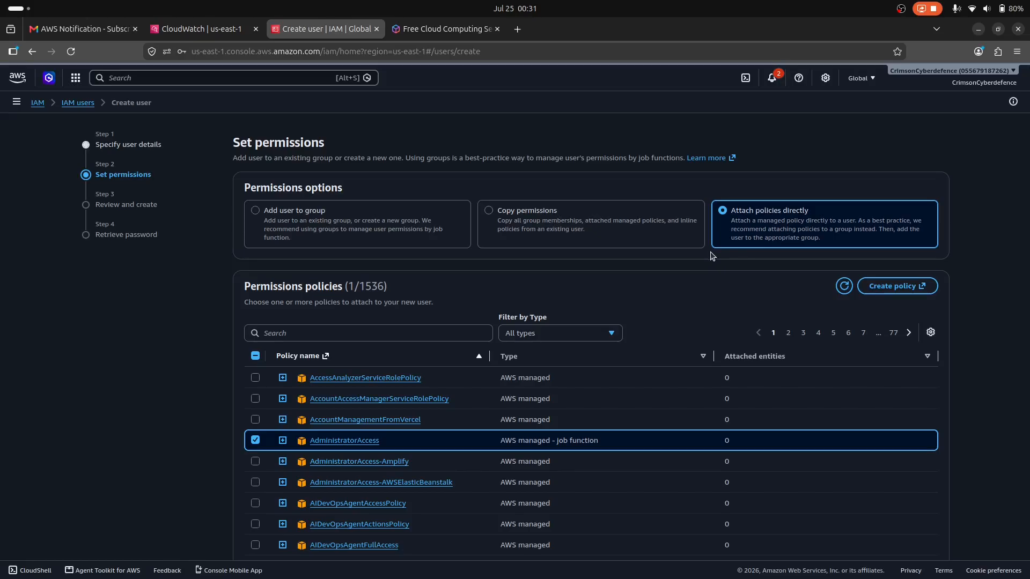
scroll(711, 256, down, 5)
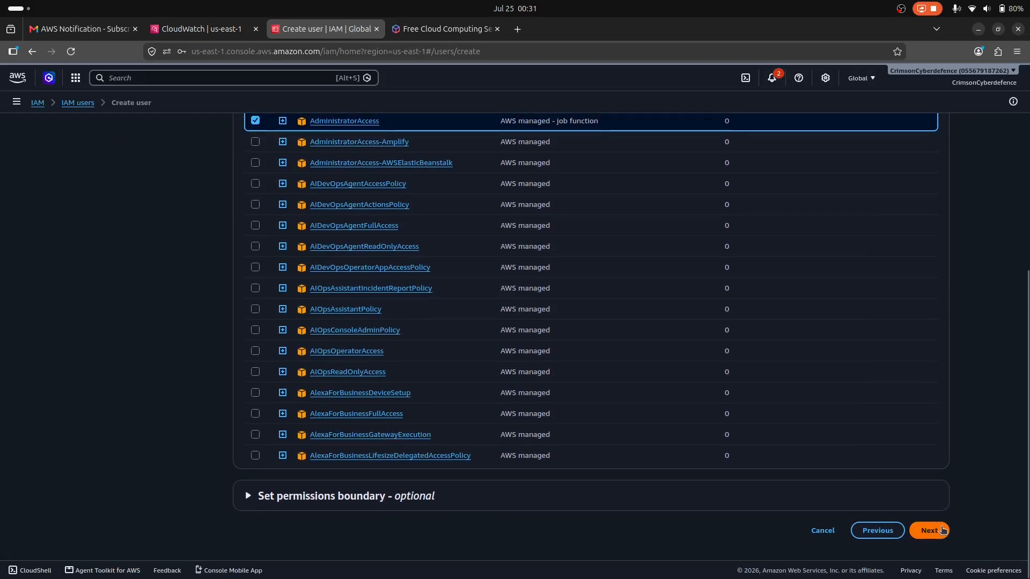
click(943, 530)
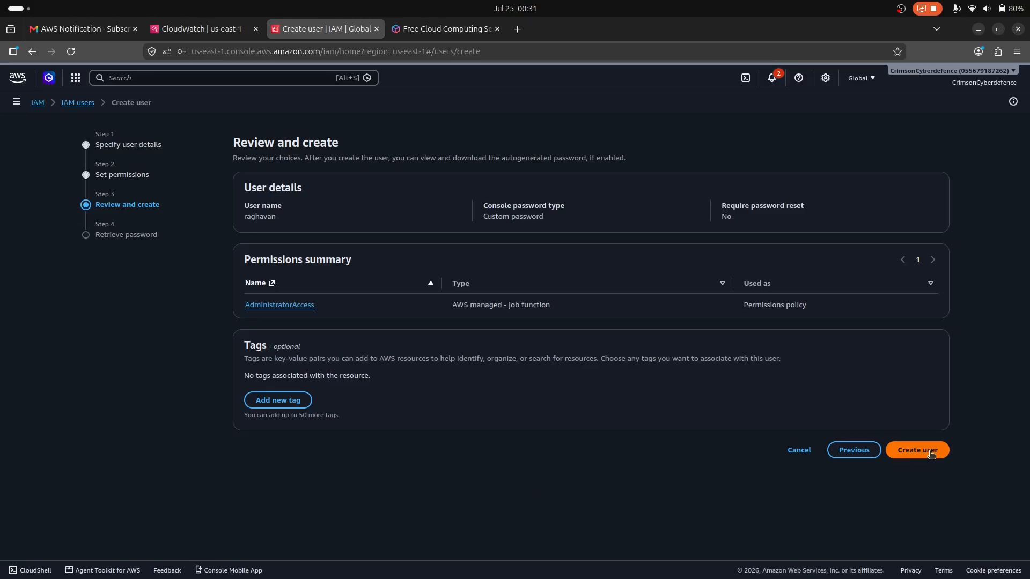
click(906, 452)
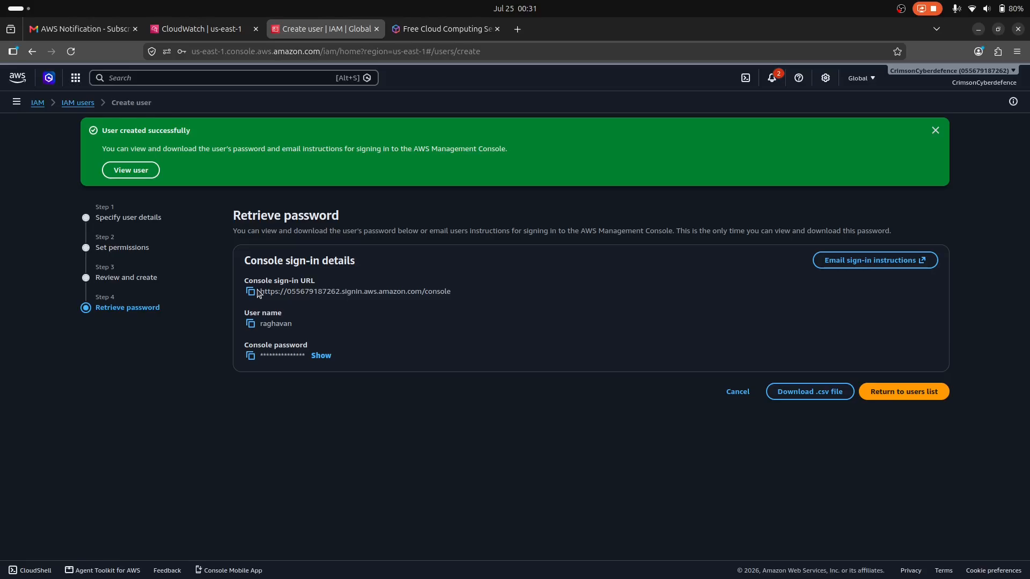
- Copy the new user's console sign-in URL and start a new bookmark in the browser's Other Bookmarks folder
drag(259, 292, 464, 303)
key(ctrl+c)
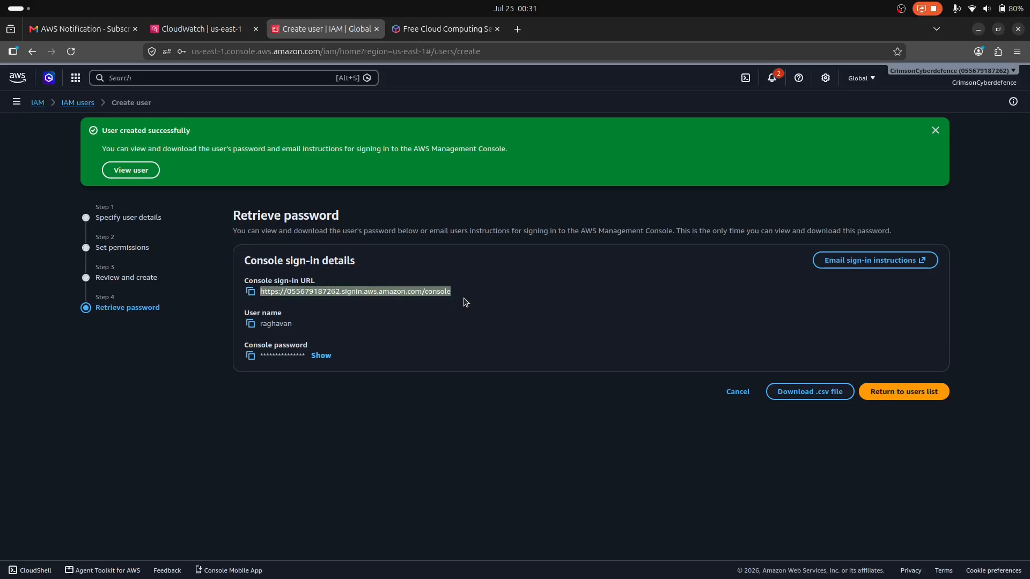
key(ctrl+t)
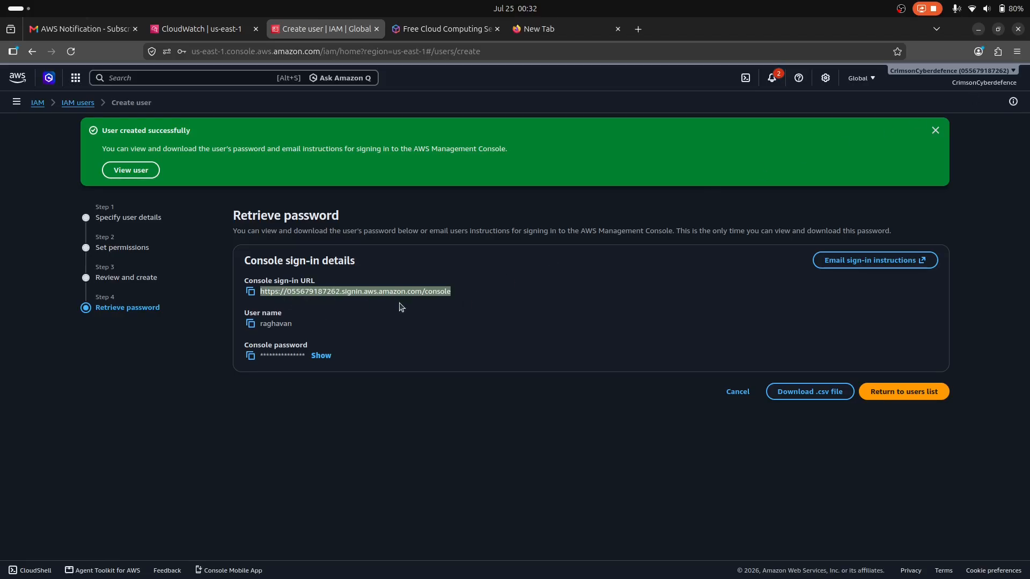
click(1017, 51)
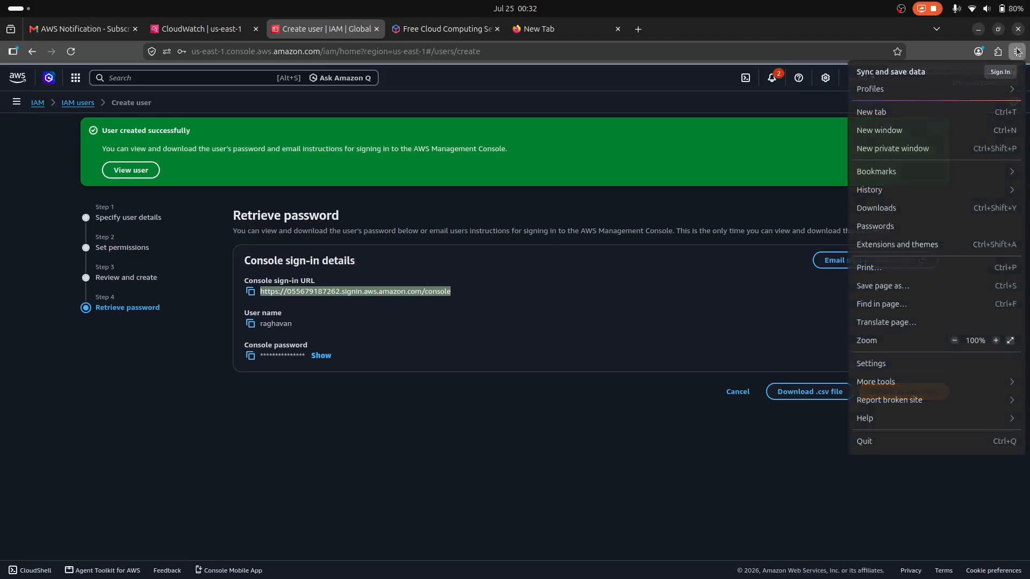
click(941, 172)
click(884, 442)
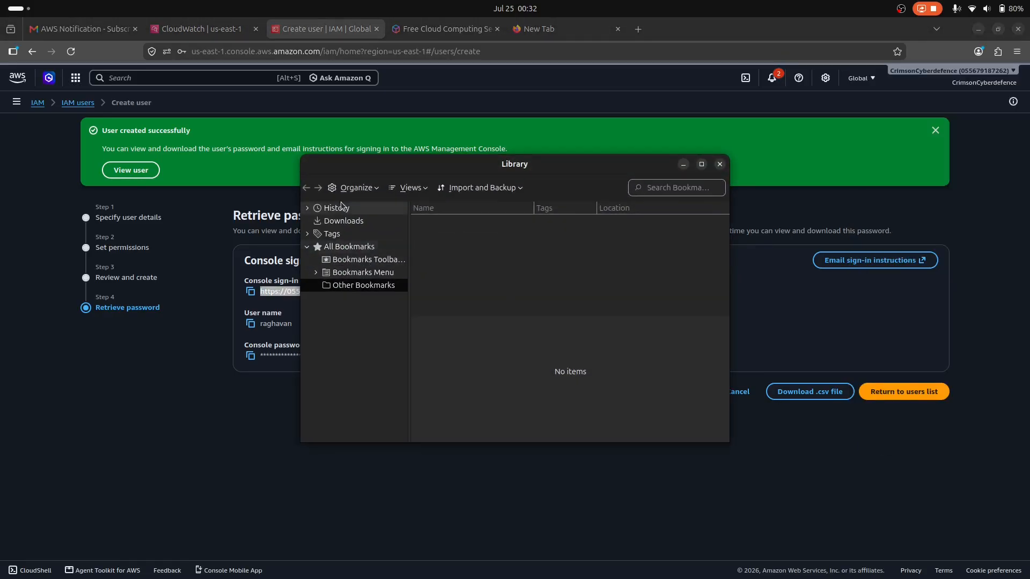
click(353, 188)
click(362, 206)
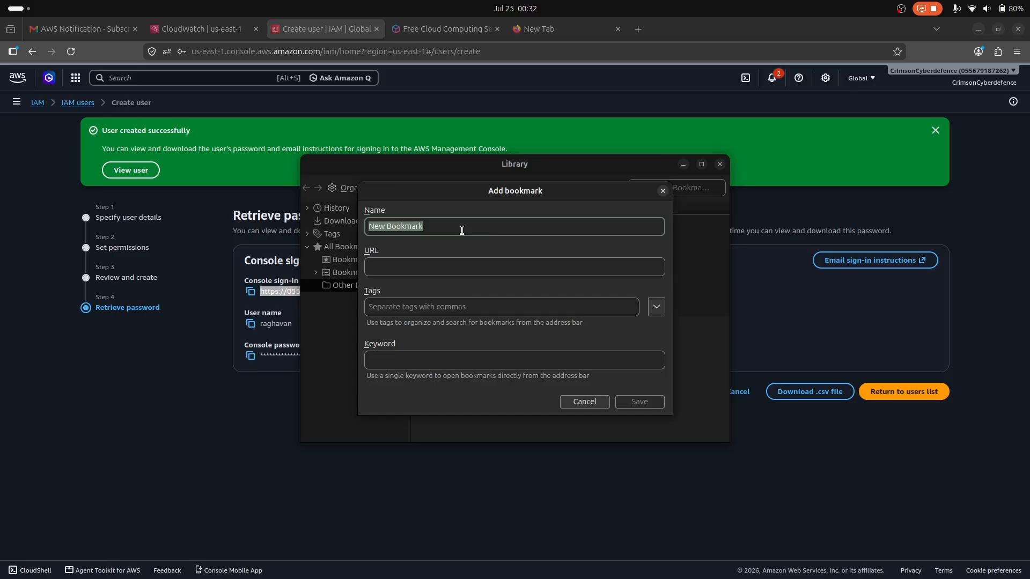
- Name the bookmark with the IAM username followed by AWS, paste the console sign-in URL, save it, and close the bookmark library
text(raghav)
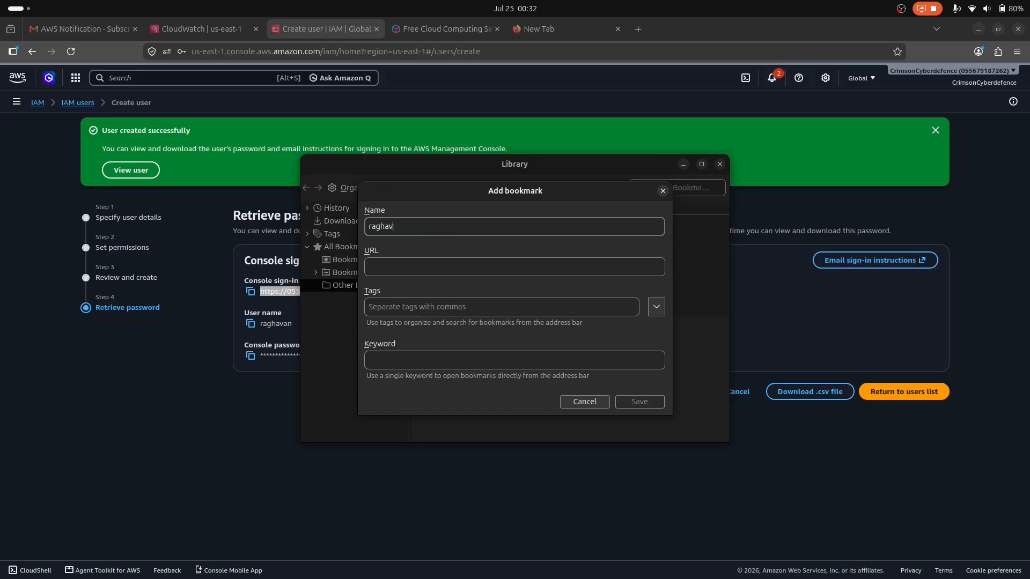
text(anAWS)
click(455, 260)
key(ctrl+v)
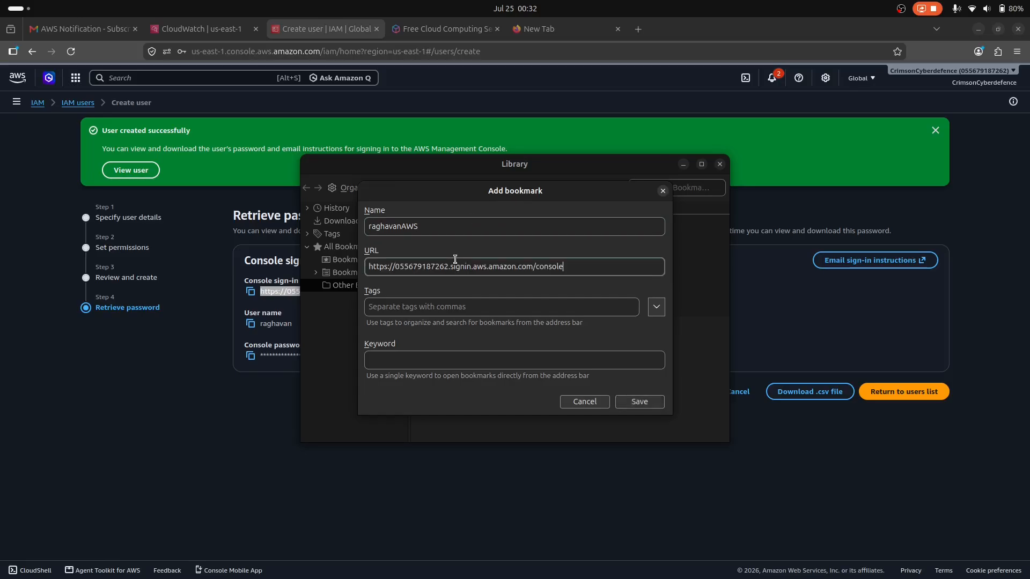
click(639, 402)
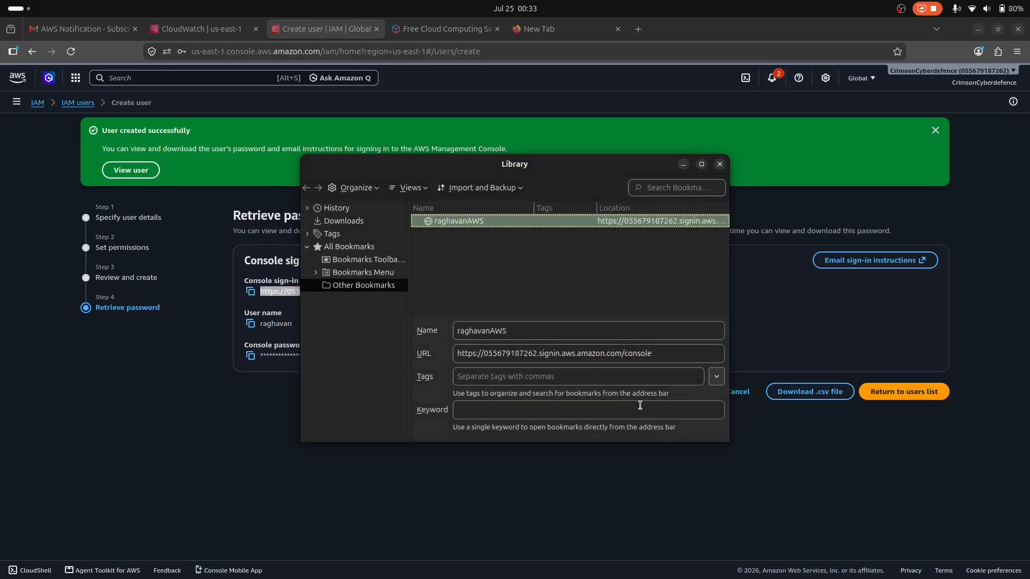
click(720, 164)
- Open the saved AWS sign-in bookmark in the new browser tab
click(567, 28)
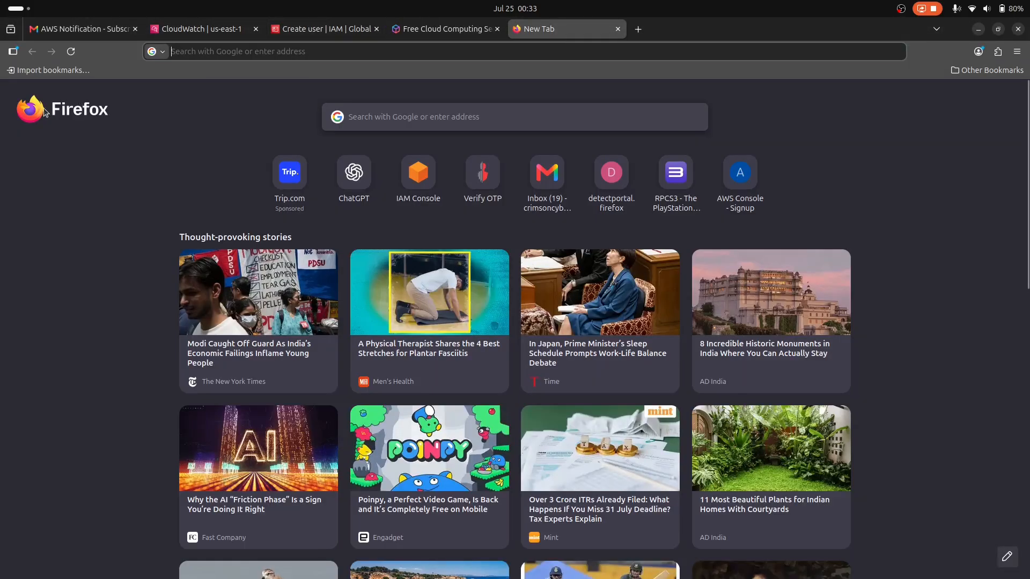
click(987, 71)
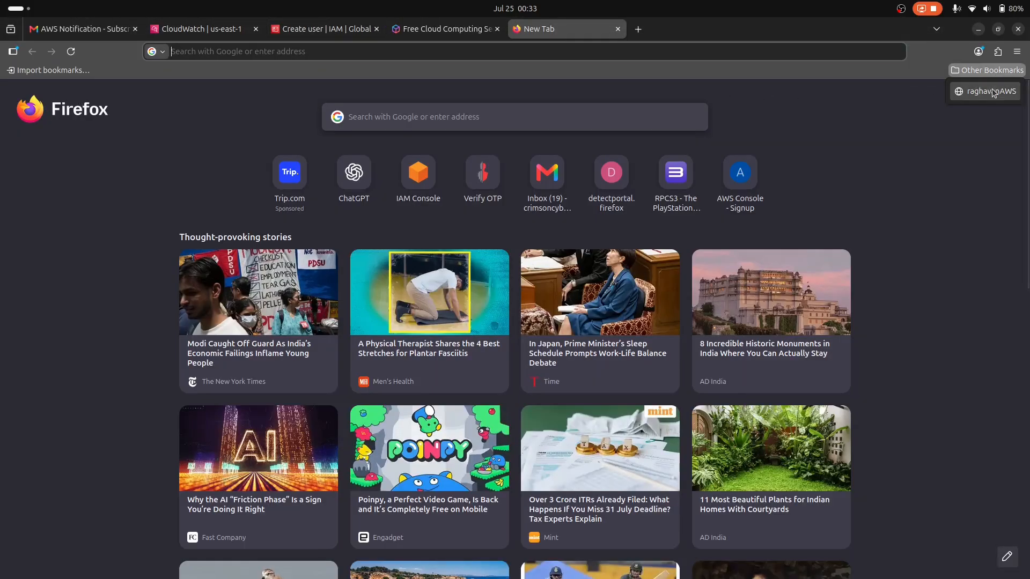
click(975, 90)
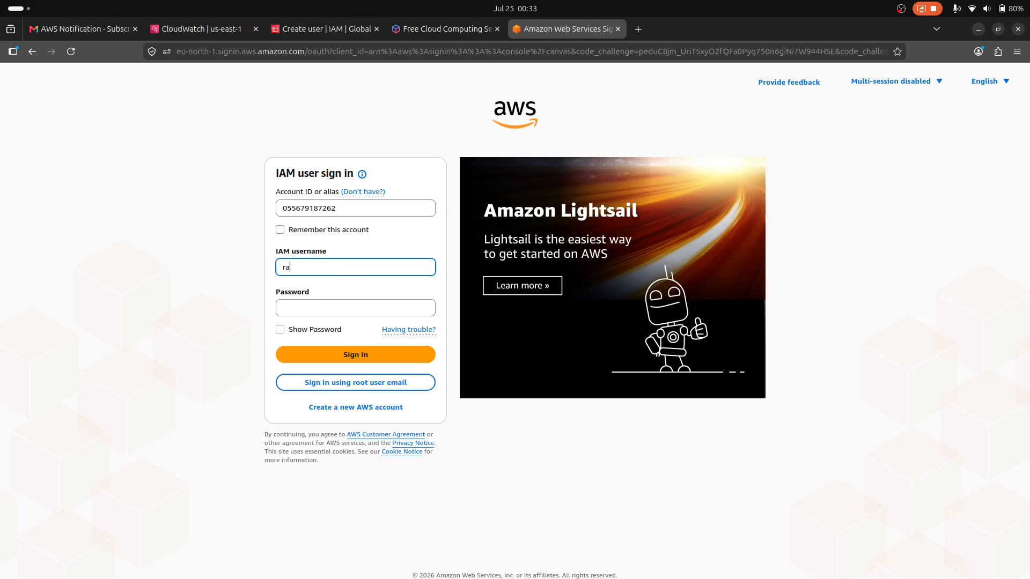
- Enter the IAM username and password, correct the password, and try to sign in without saving the login in the browser
text(an)
click(360, 307)
text(••)
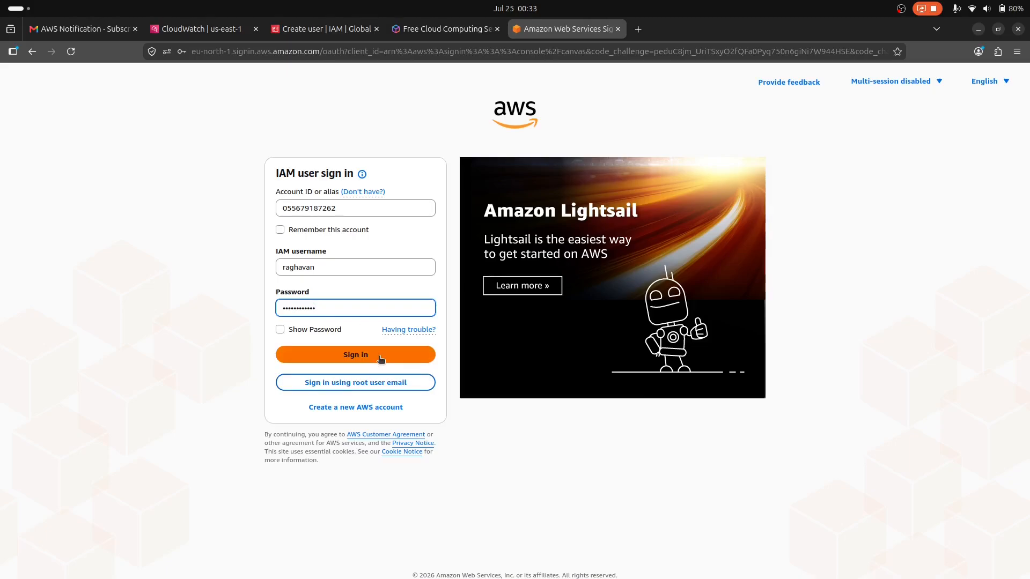
double_click(340, 308)
key(Left)
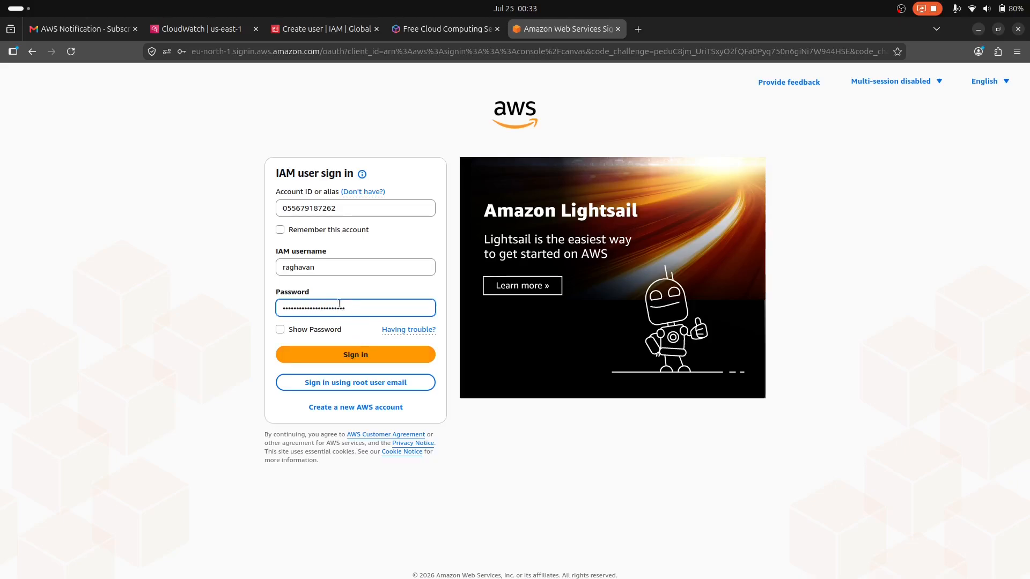
drag(314, 309, 372, 309)
key(BackSpace)
click(387, 352)
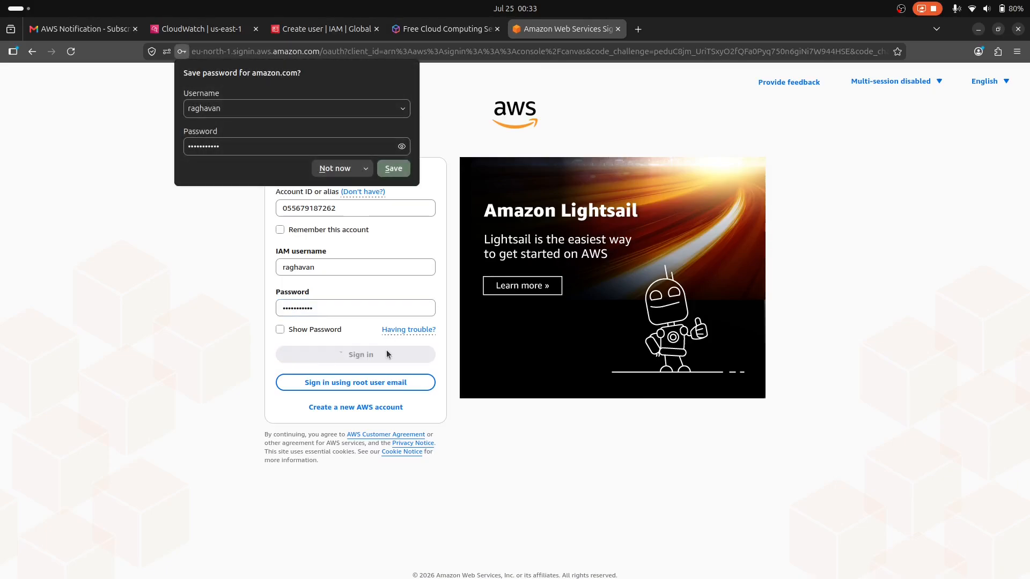
click(335, 168)
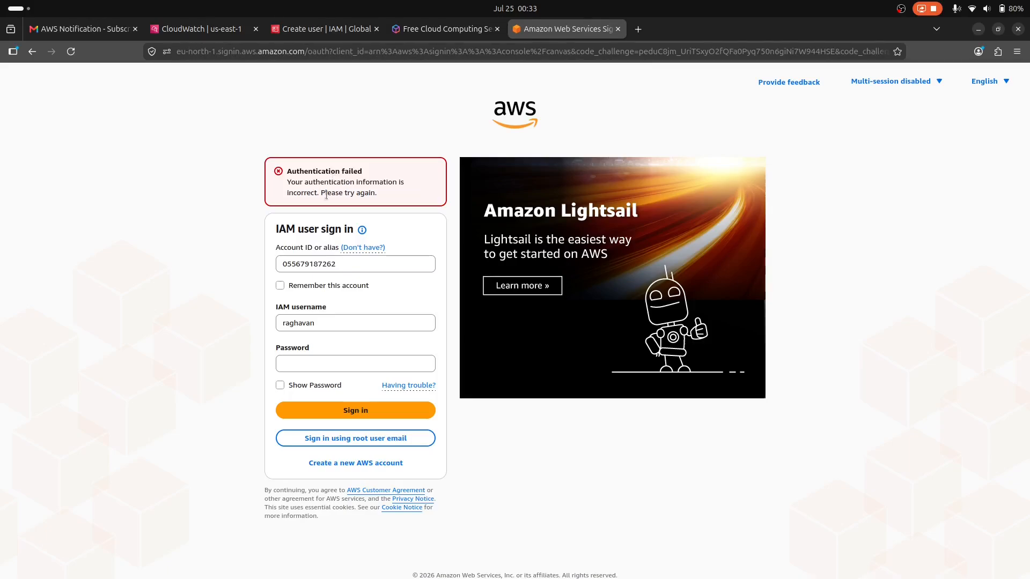
- Re-enter the IAM user's password on the sign-in form
click(330, 359)
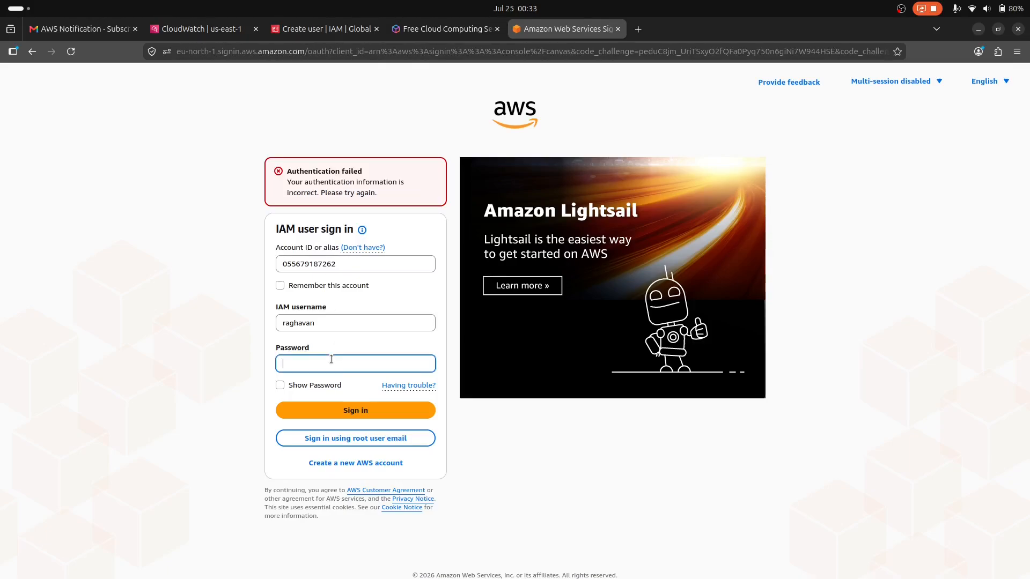
text(••••••••••)
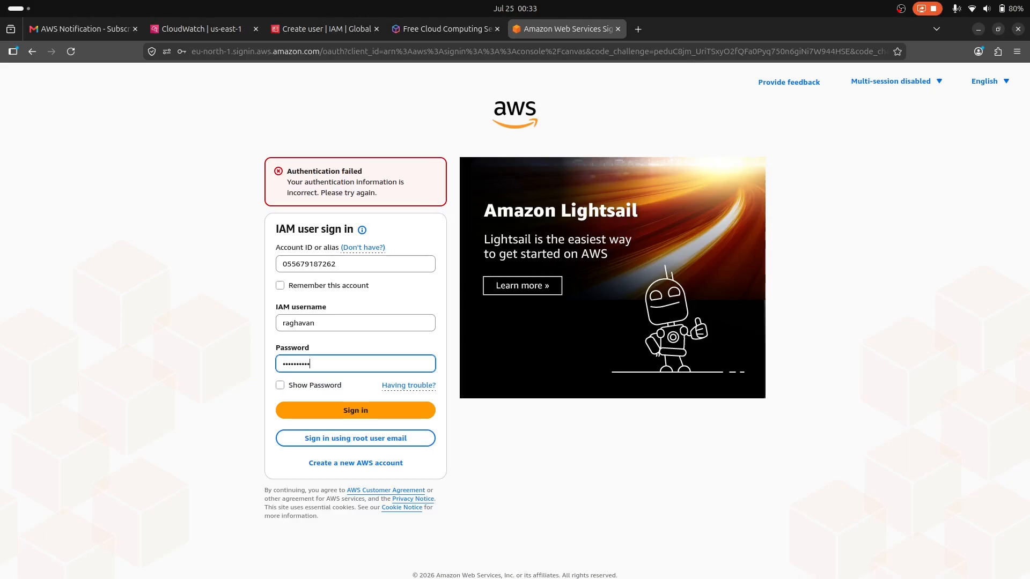